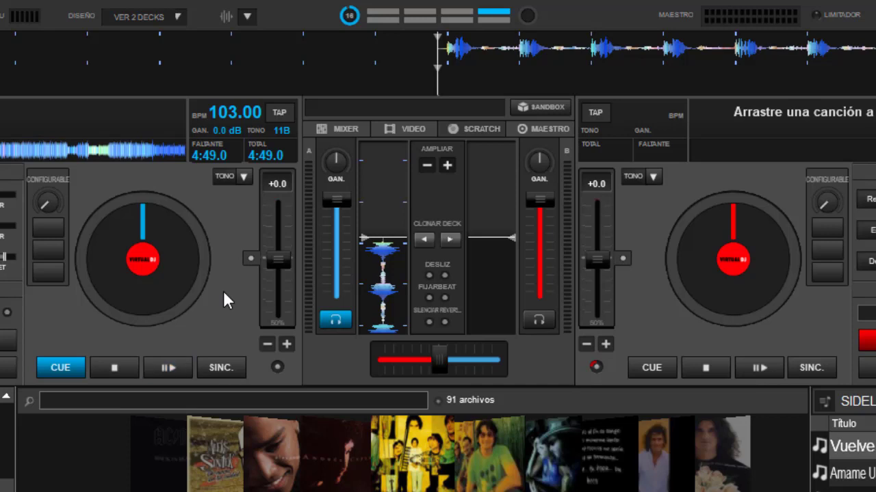
Review the automatic pitch options available for the left deck without changing any.
click(278, 365)
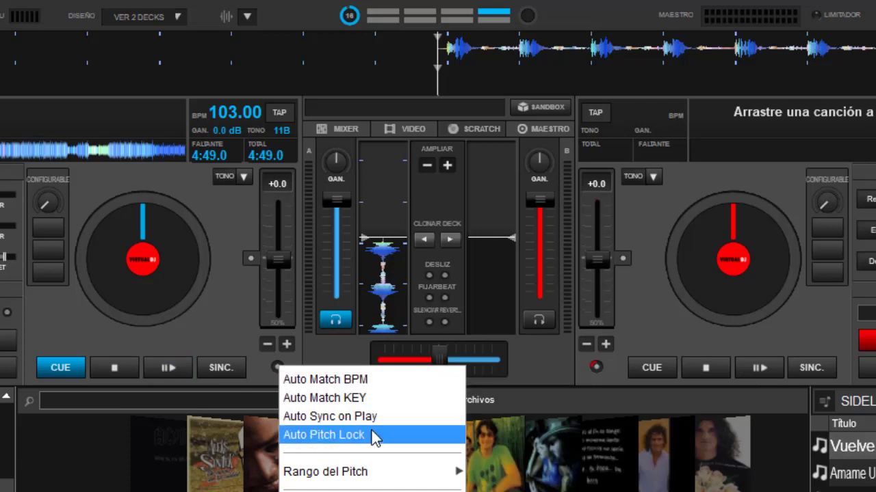
click(222, 318)
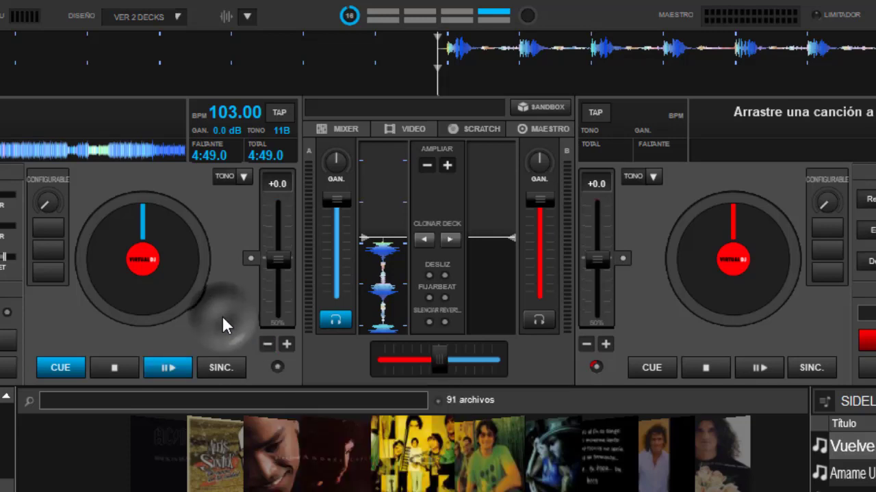
click(276, 367)
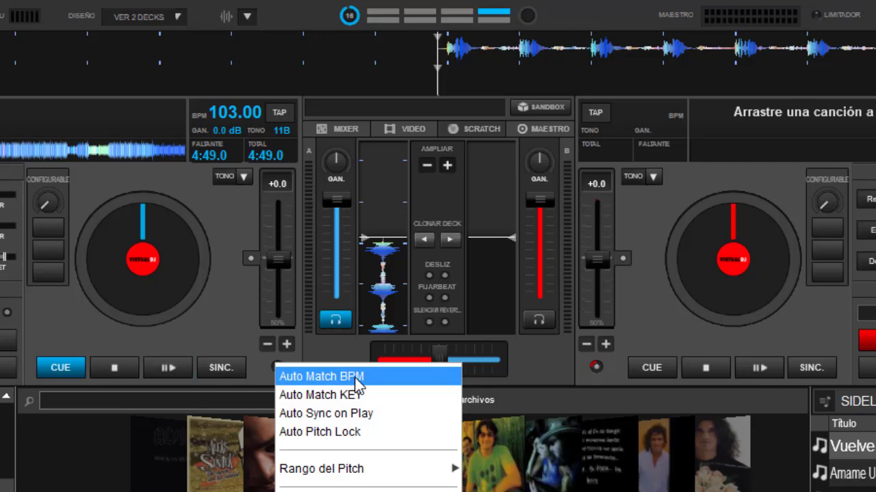
click(210, 312)
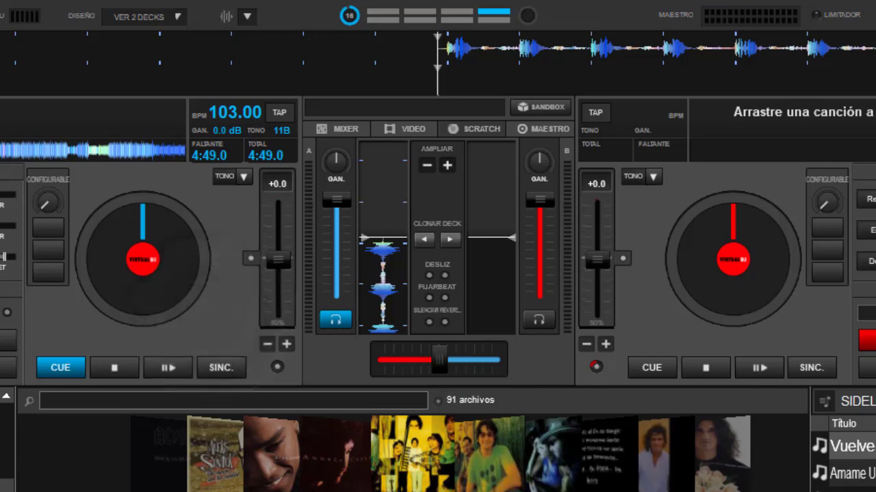
Load a song from the library's album covers onto the empty right deck and look at the left deck's Auto Match BPM option.
drag(487, 451, 738, 297)
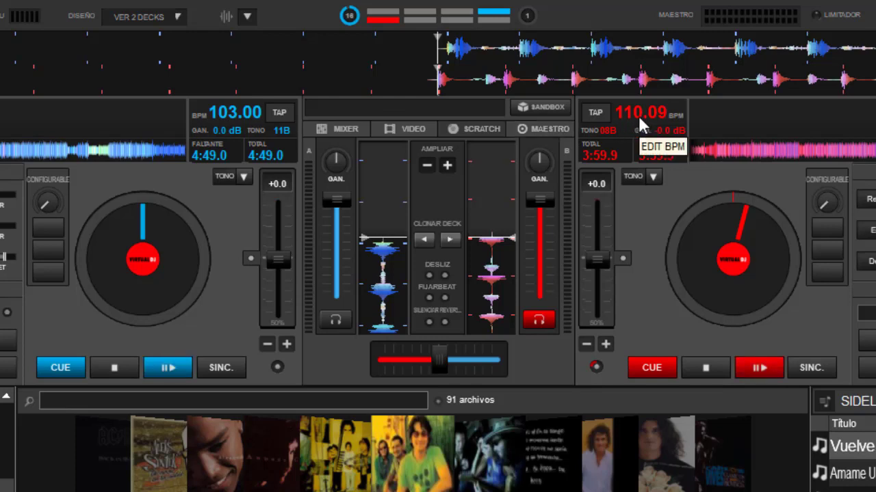
click(277, 368)
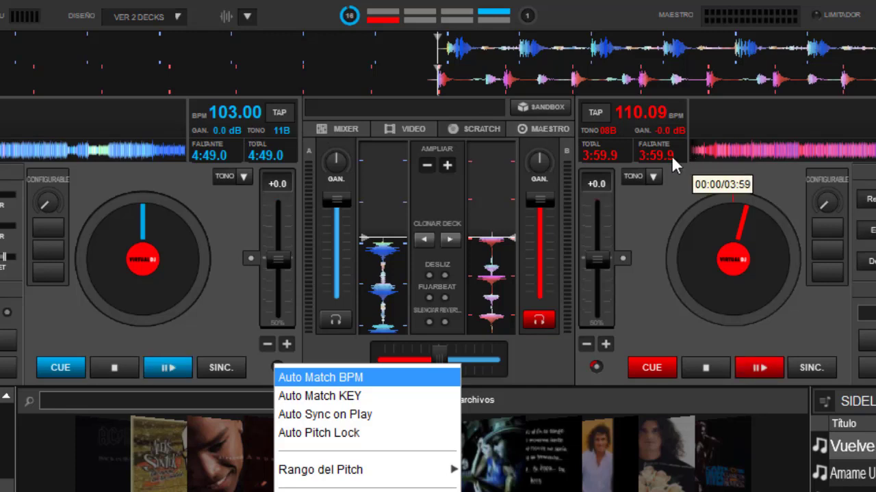
click(225, 288)
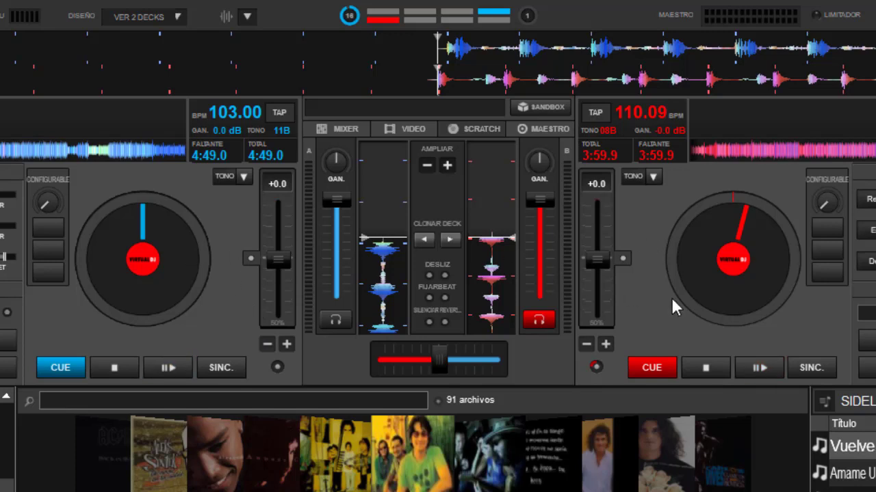
Review the left deck's Auto Match KEY, Auto Sync on Play and Auto Pitch Lock options against the two loaded songs.
mouse_move(606, 316)
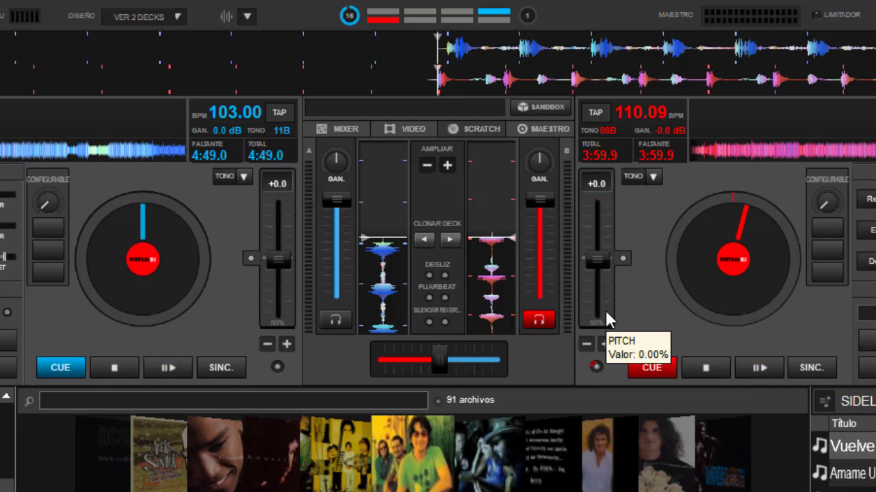
right_click(277, 370)
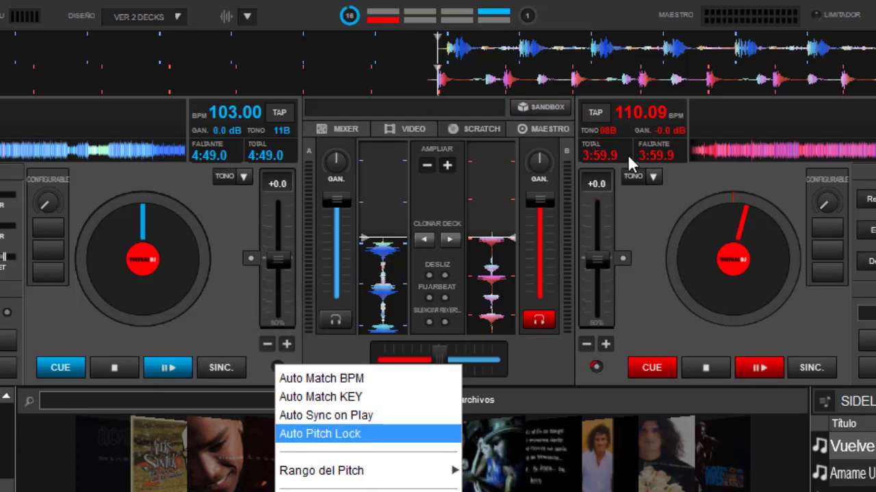
click(218, 305)
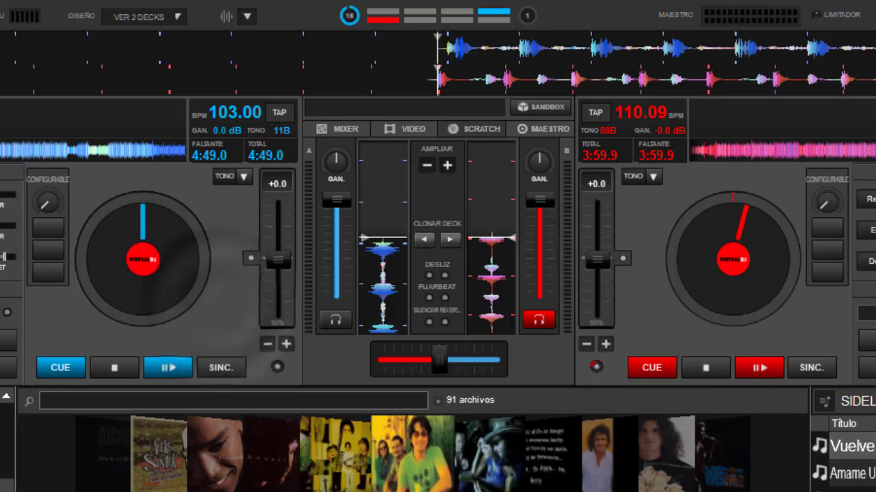
click(277, 367)
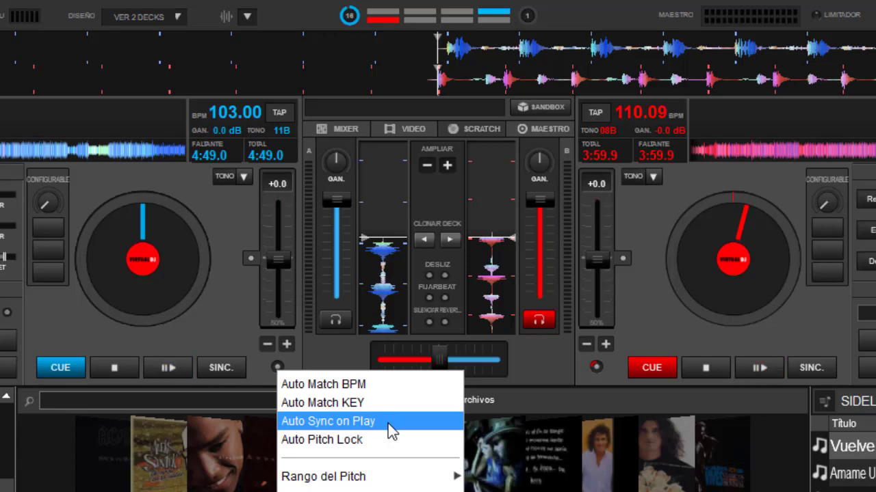
click(650, 303)
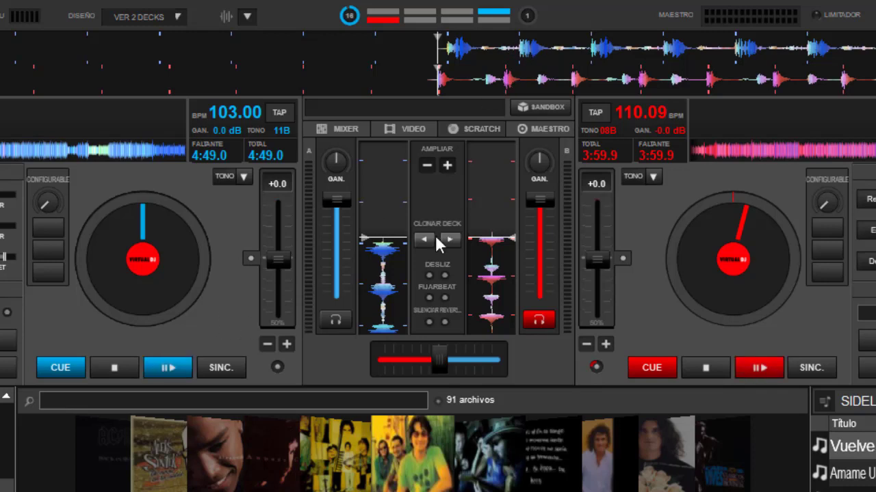
click(277, 368)
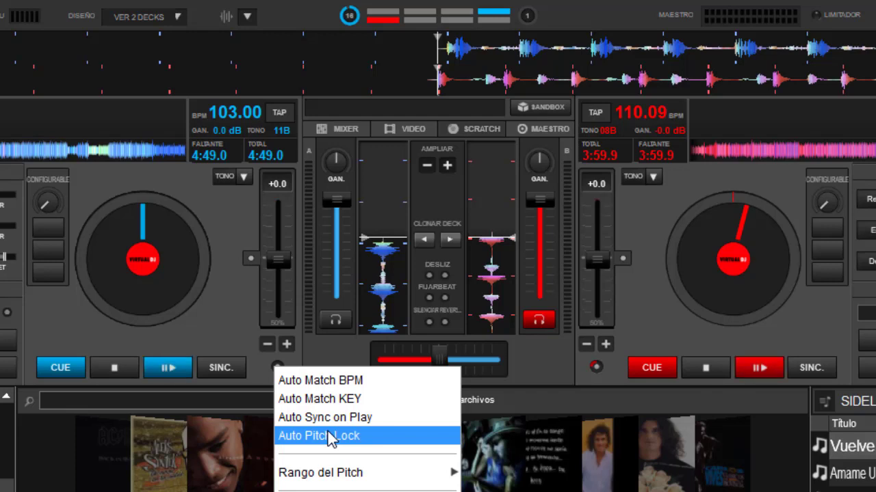
click(228, 311)
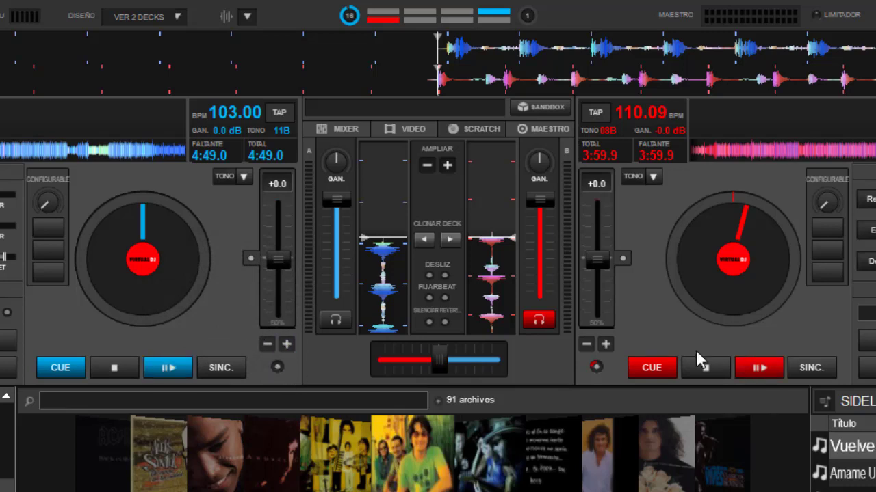
Turn off Auto Sync on Play for the right deck and enable Auto Match BPM from the left deck's pitch options.
click(596, 366)
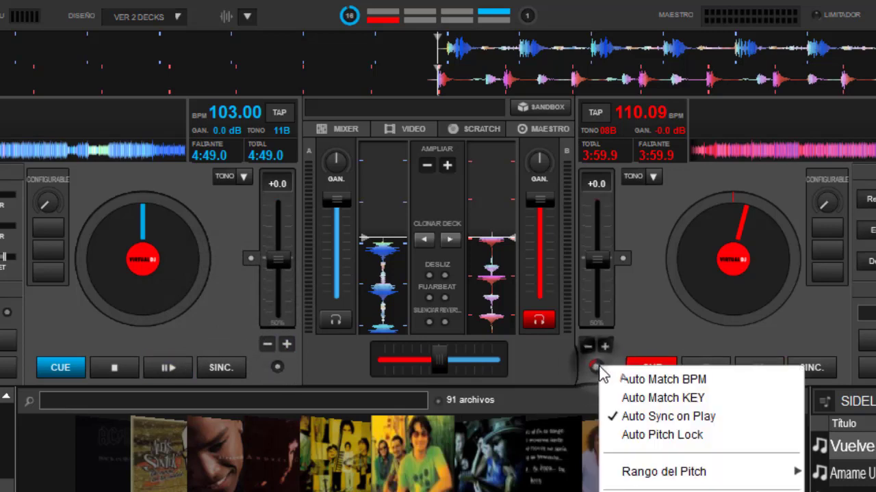
click(635, 418)
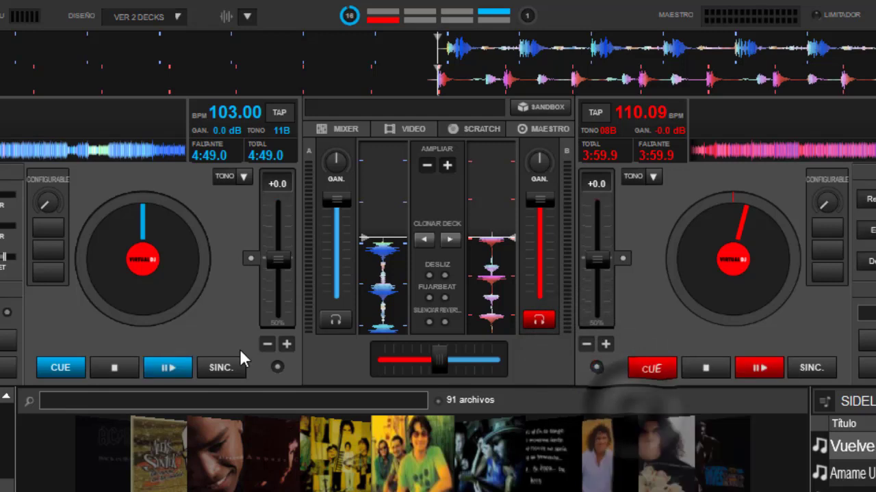
click(279, 368)
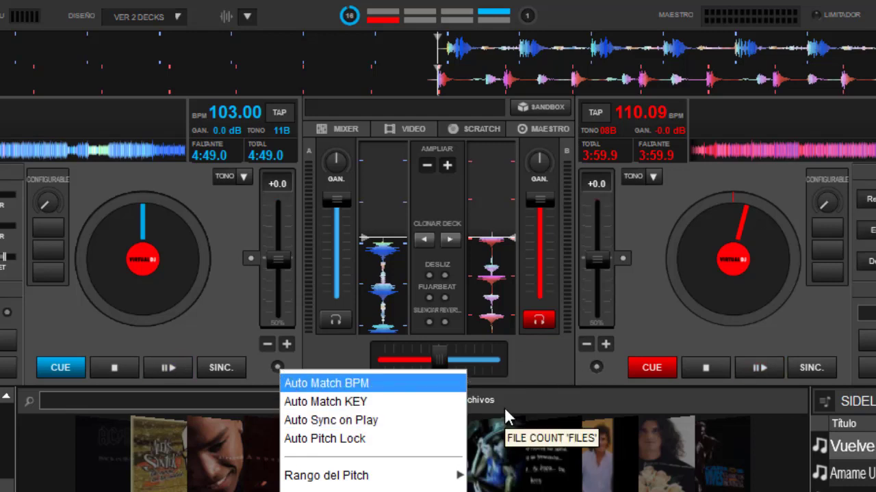
click(332, 387)
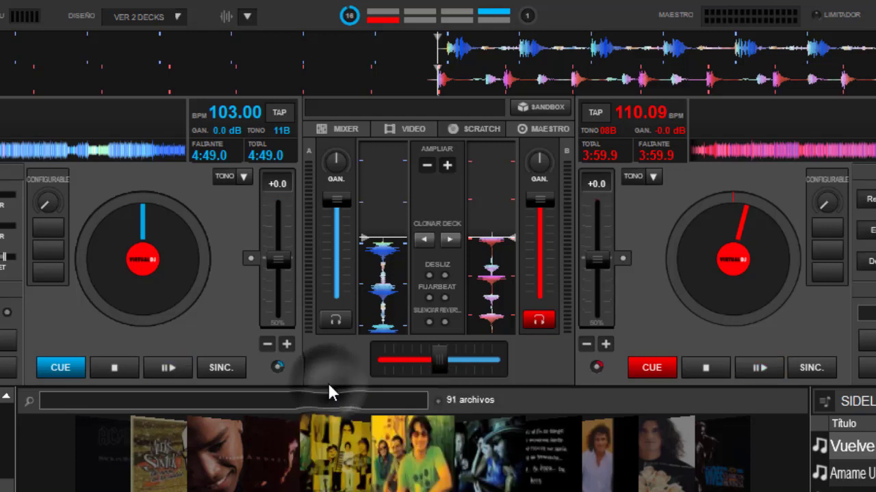
click(276, 366)
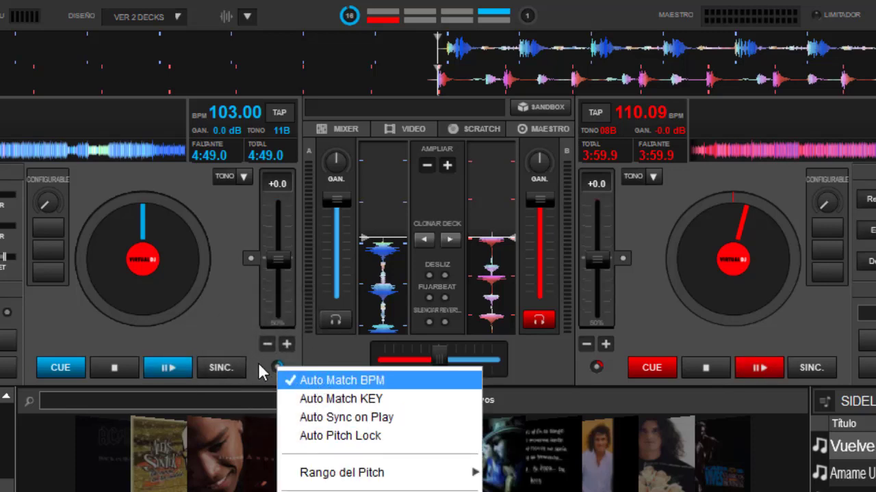
click(259, 364)
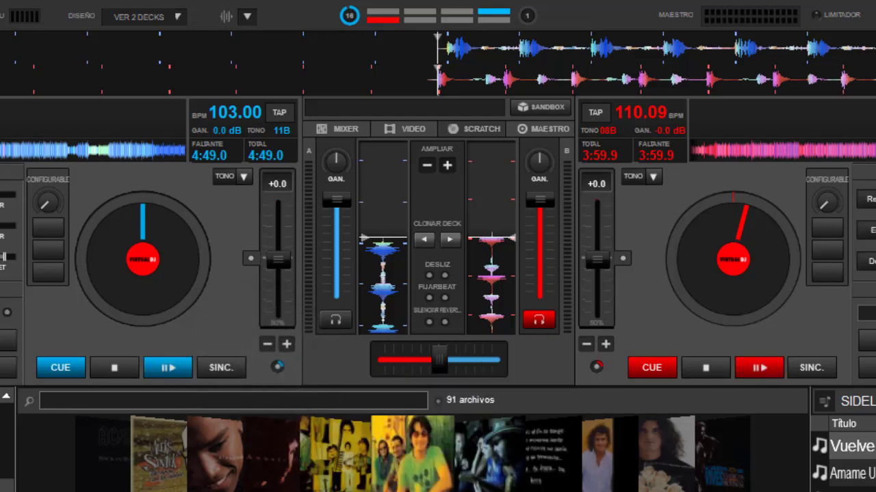
Load a different song onto the left deck and replace the right deck's song with the one first loaded on the left.
scroll(183, 489, down, 1)
drag(183, 490, 171, 322)
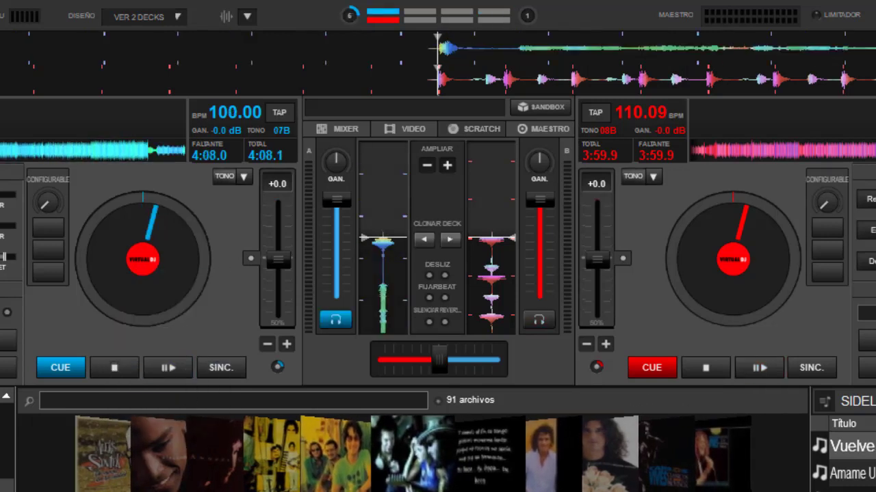
scroll(418, 455, down, 1)
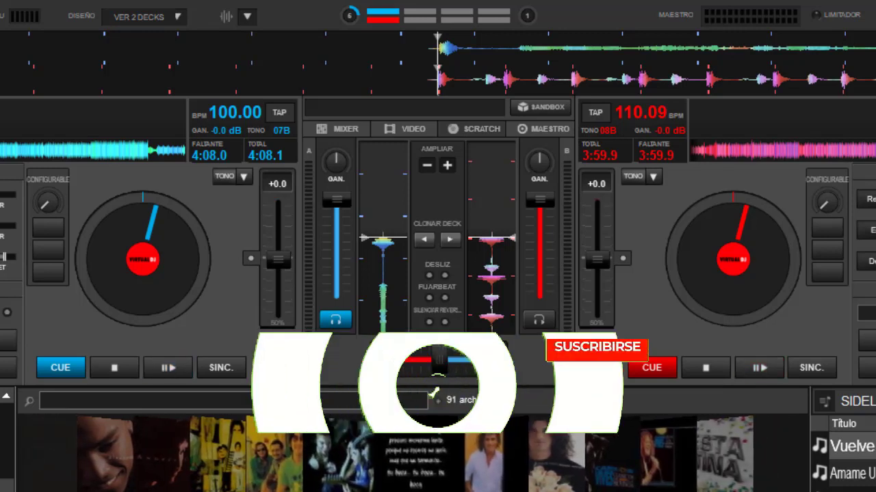
drag(424, 455, 708, 274)
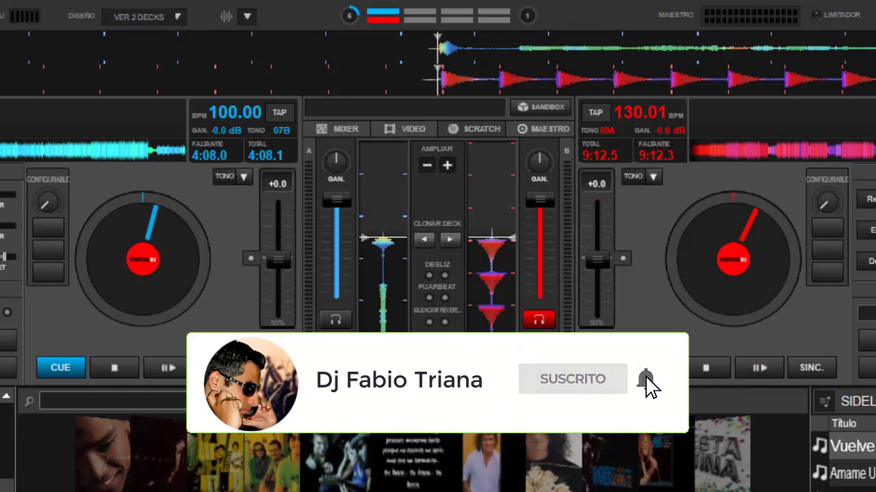
drag(841, 446, 742, 297)
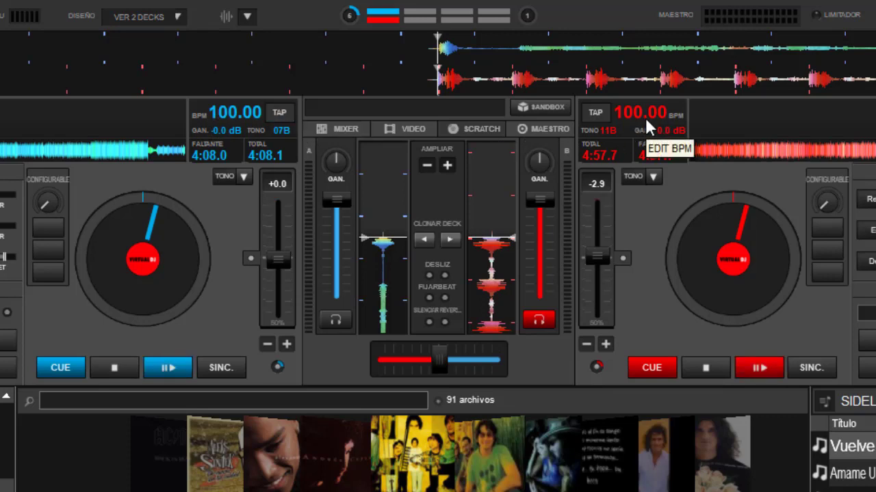
Test-play both decks together, restarting the right deck's song partway, and finish by stopping both.
click(162, 367)
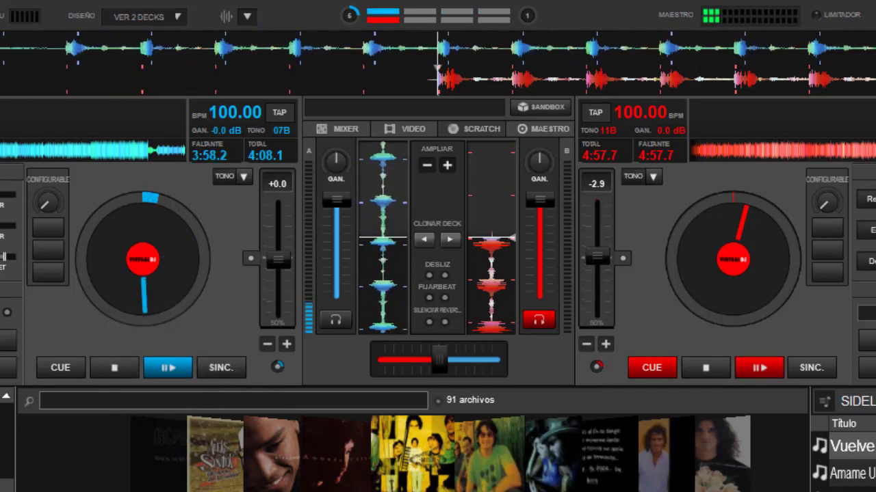
click(760, 368)
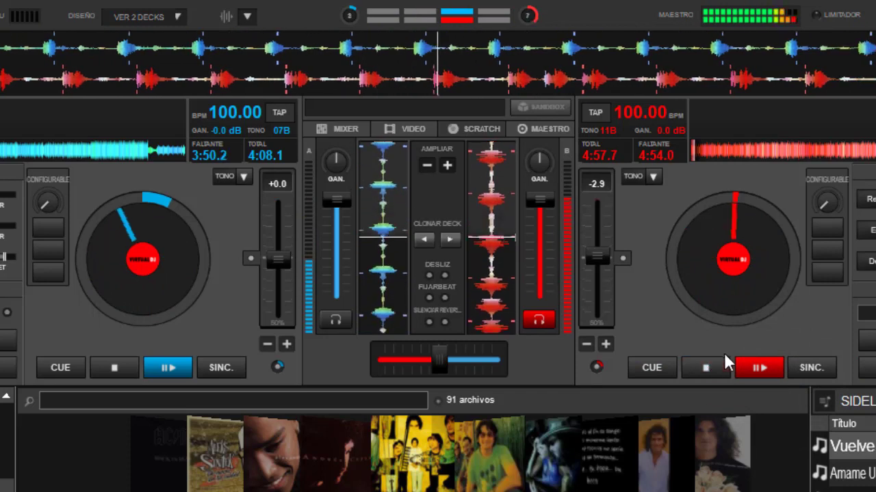
click(707, 367)
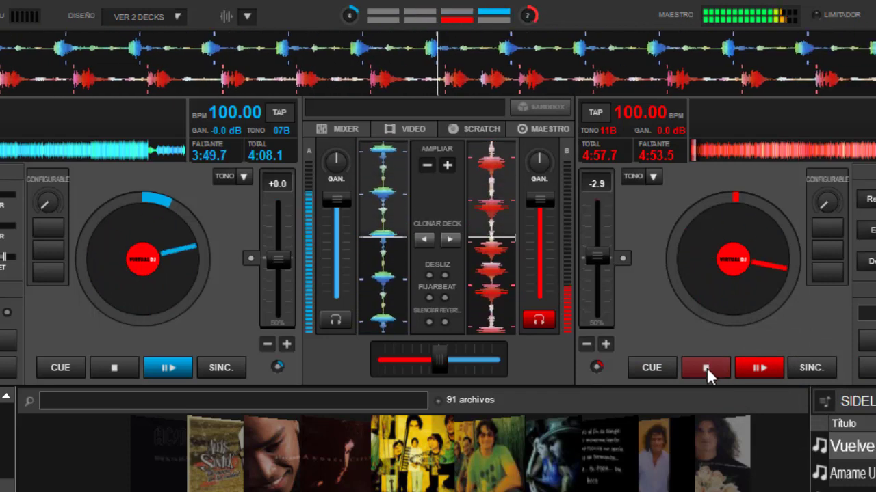
click(759, 368)
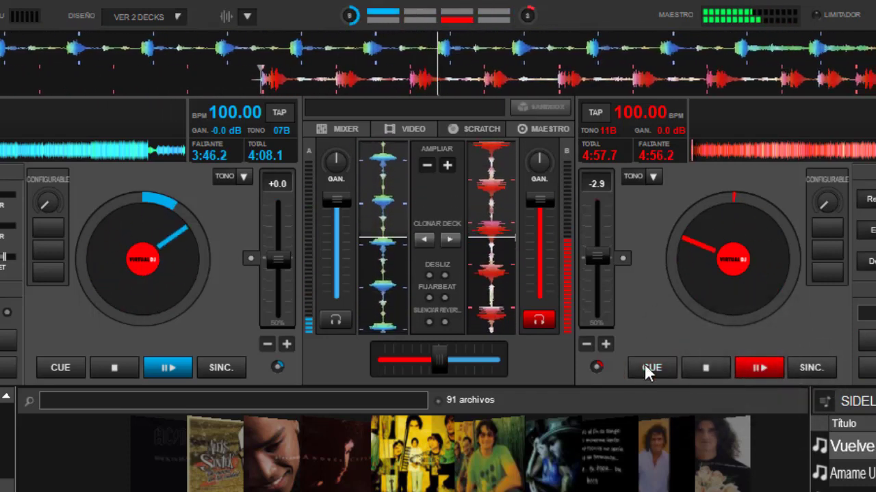
click(115, 369)
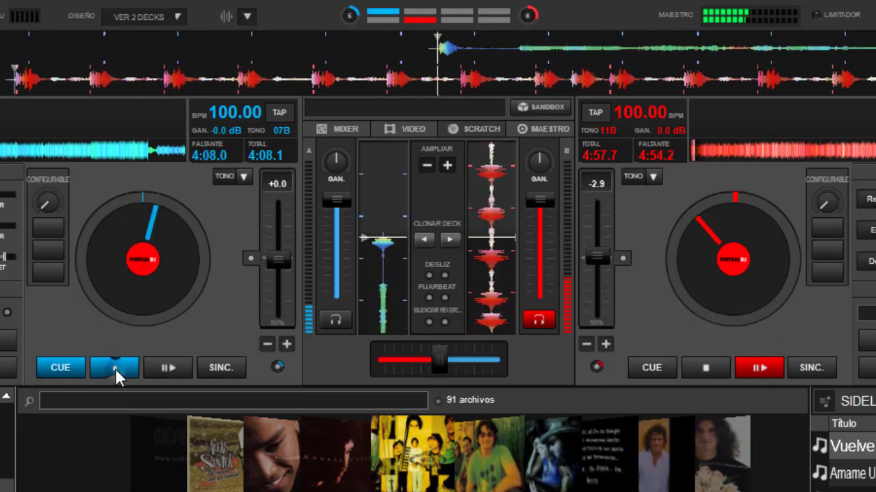
click(708, 370)
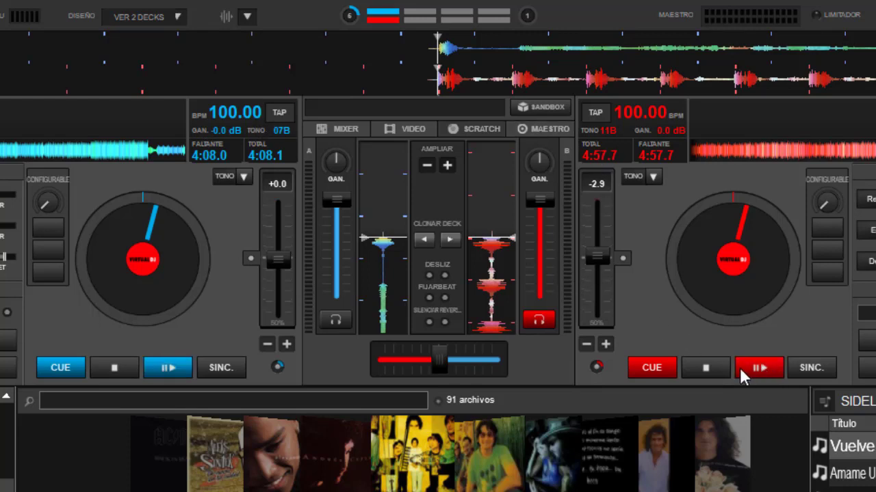
Play the left deck from a point further into its song and start the right deck over it.
click(169, 370)
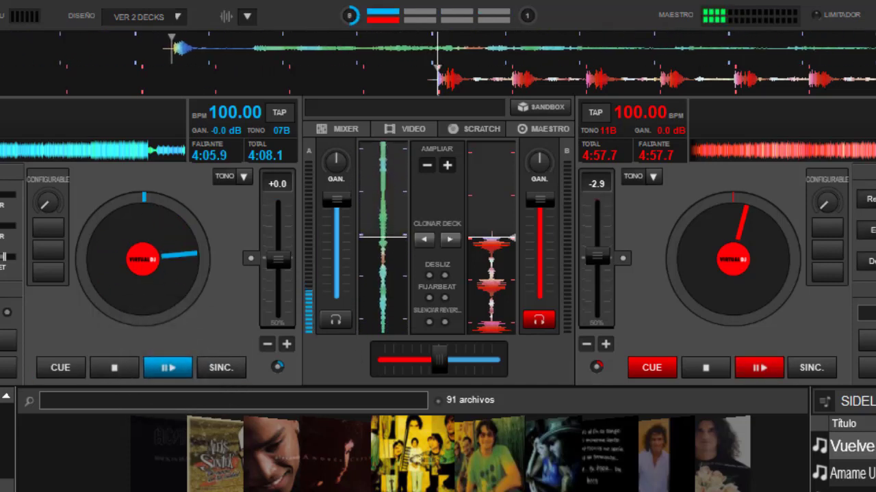
click(24, 156)
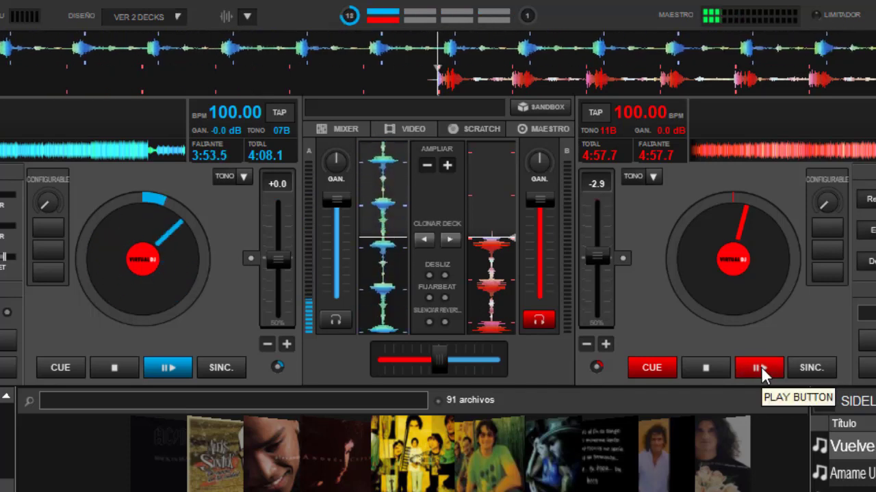
click(761, 366)
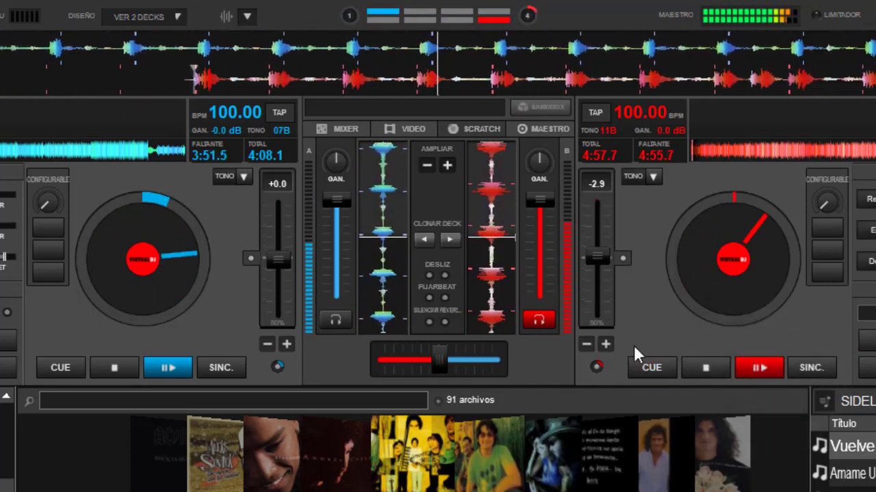
Nudge the right deck slower to bring its beats in line with the left deck's.
click(587, 347)
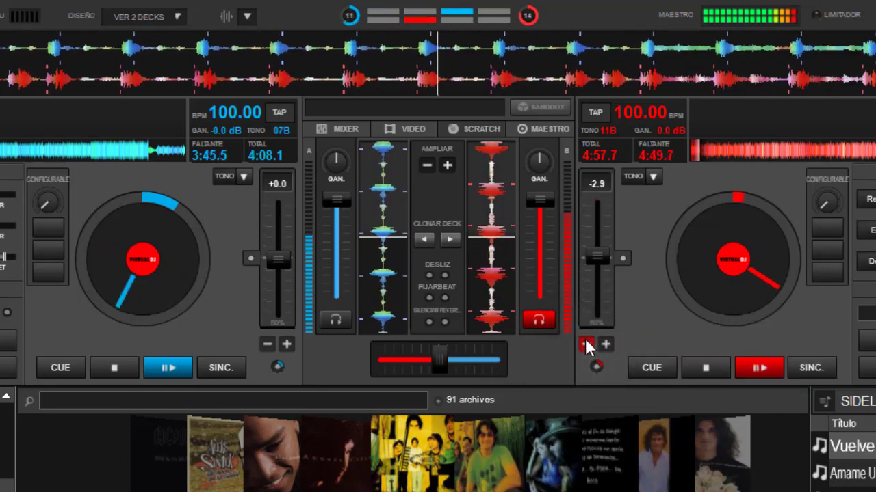
click(587, 347)
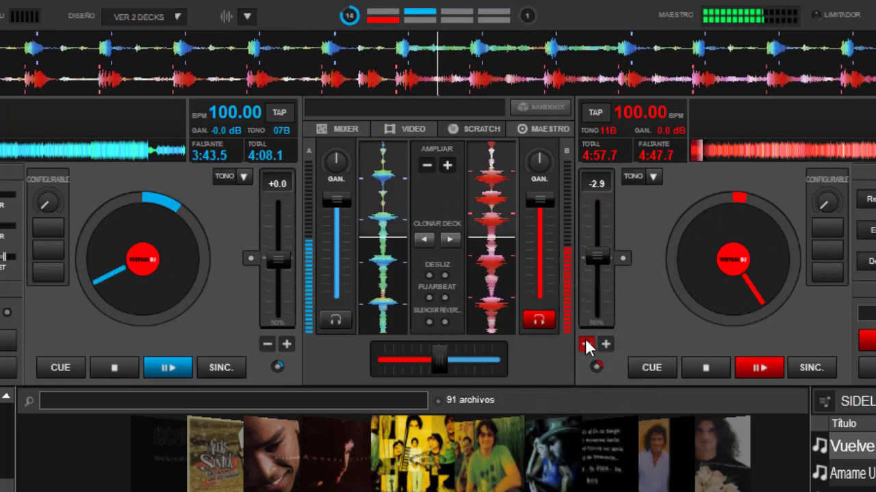
Stop both decks and turn on Auto Sync on Play for the left and the right deck.
click(707, 369)
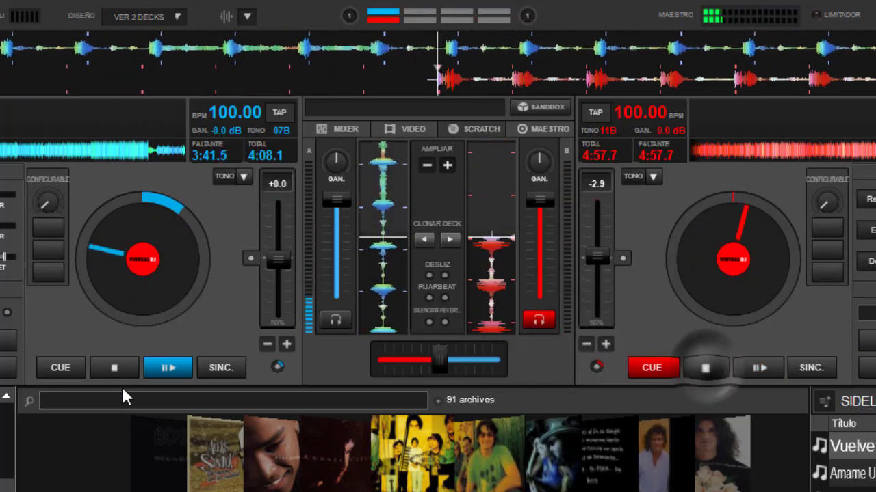
click(114, 372)
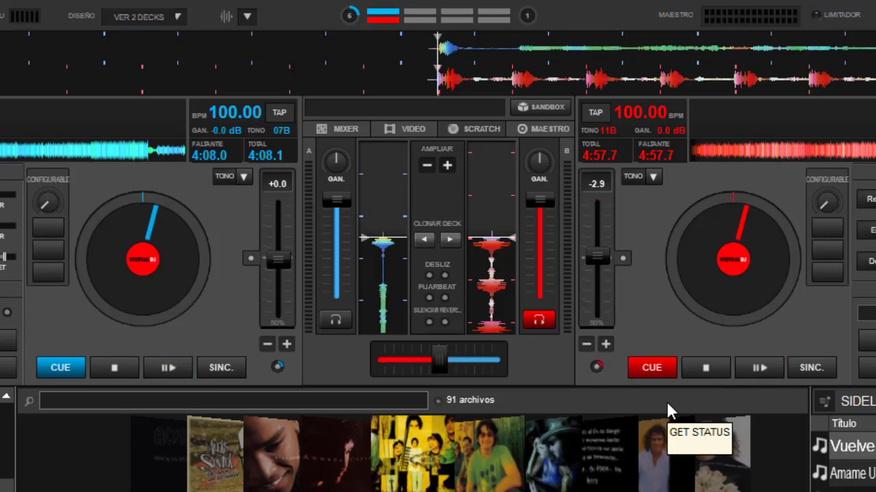
click(279, 367)
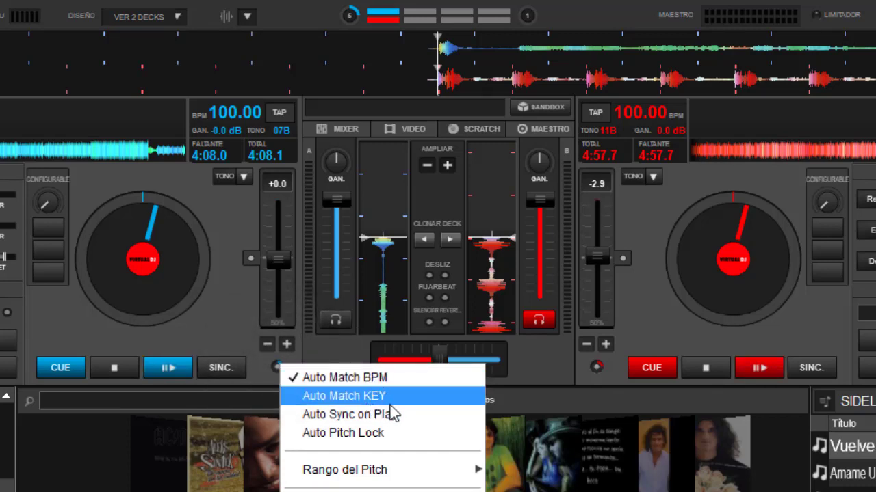
click(342, 416)
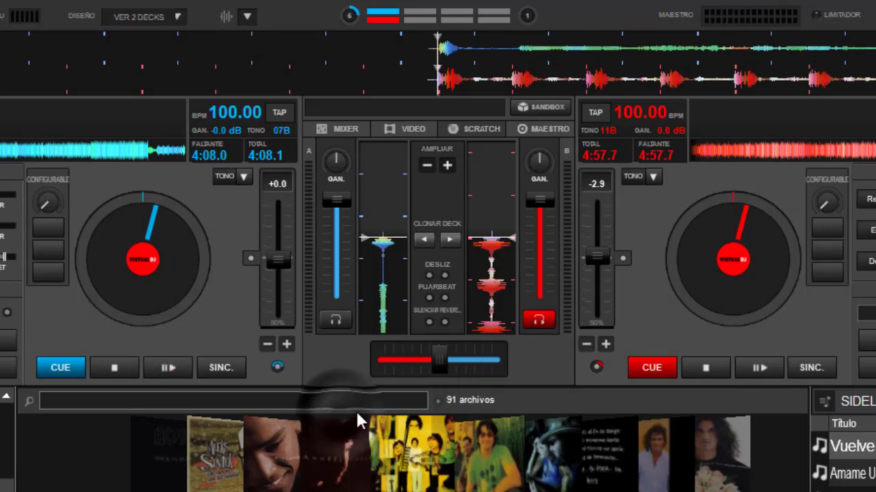
click(598, 366)
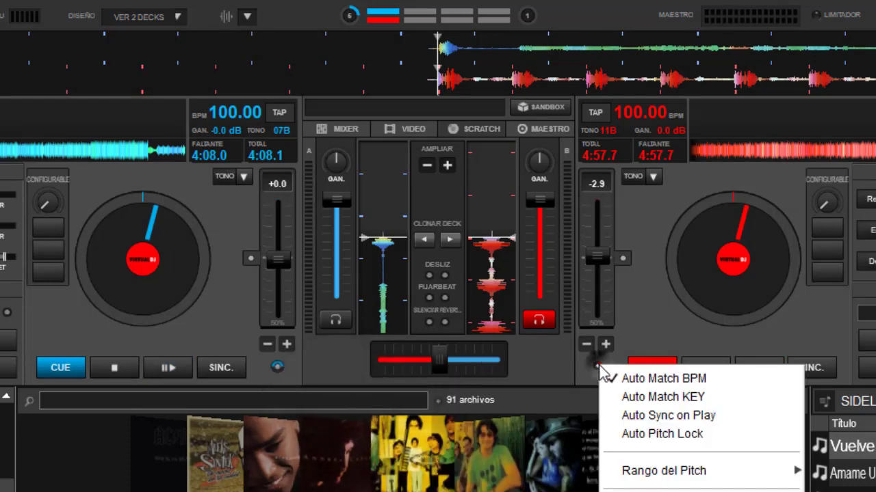
click(675, 417)
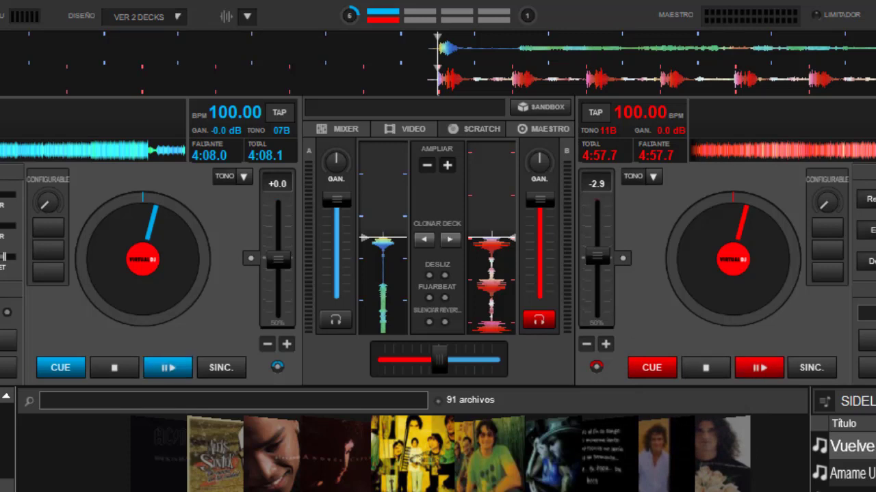
Load another song onto the left deck and play it, starting the right deck over it twice and stopping the right deck each time.
drag(490, 455, 171, 270)
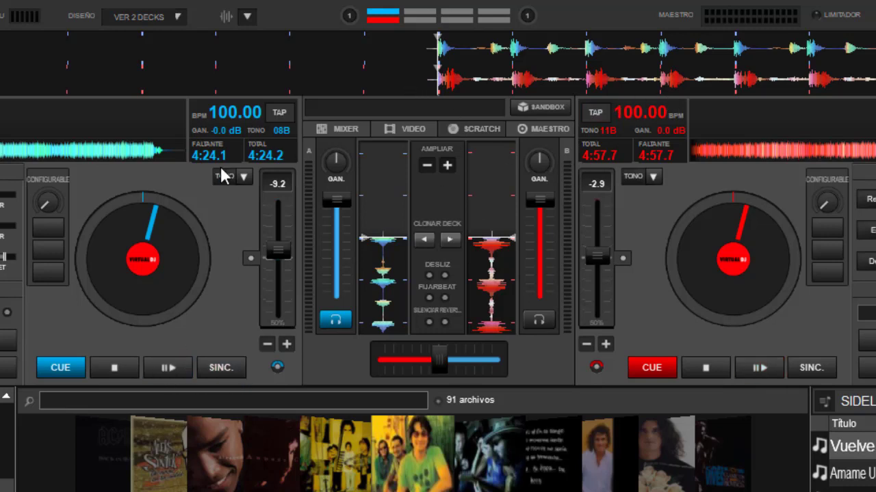
click(170, 366)
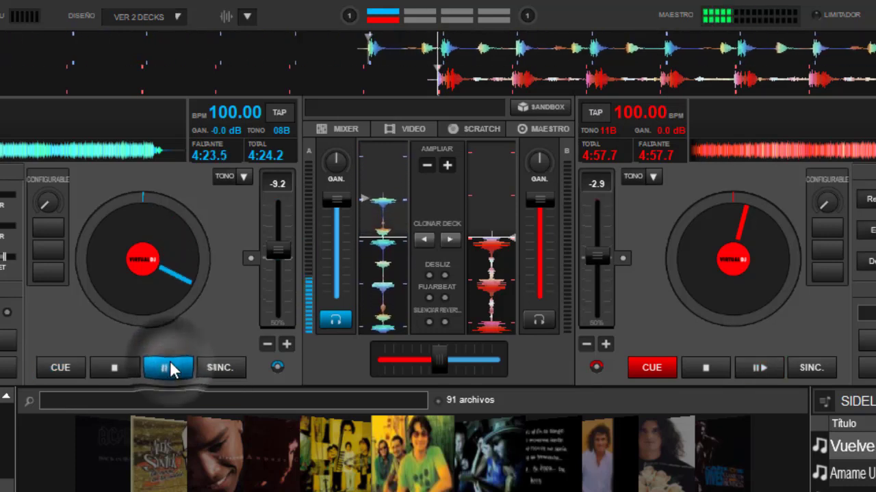
click(767, 366)
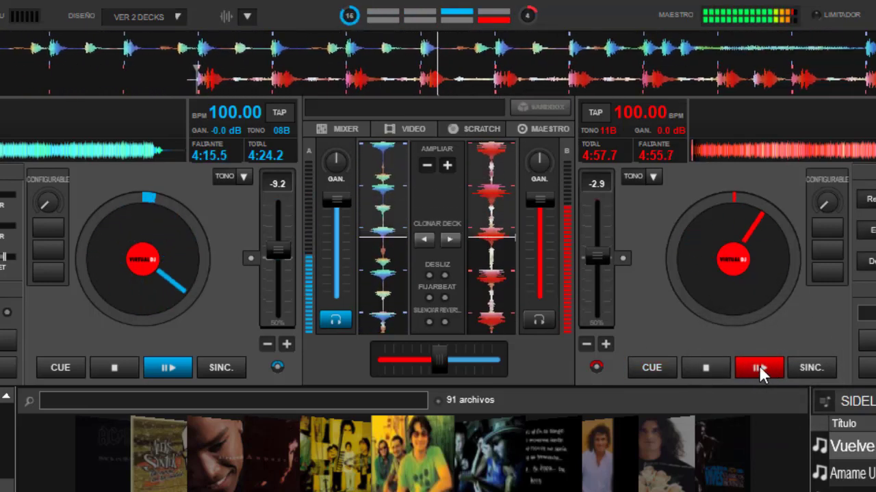
click(712, 366)
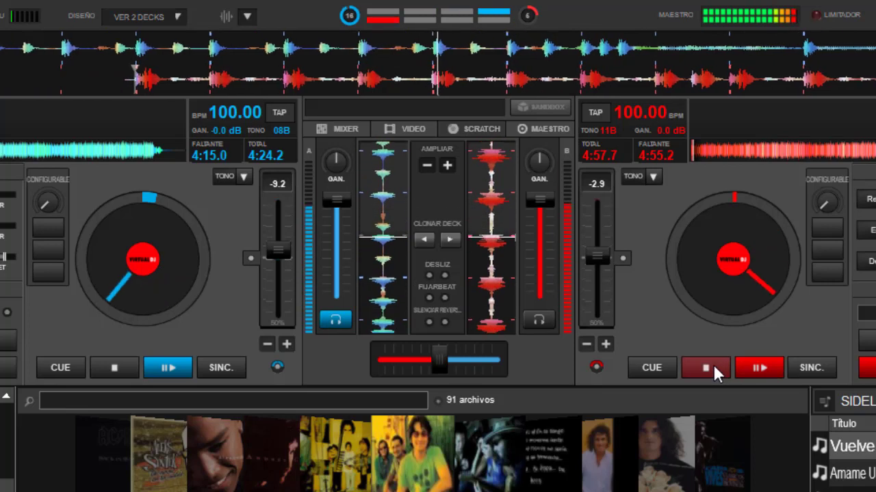
click(758, 364)
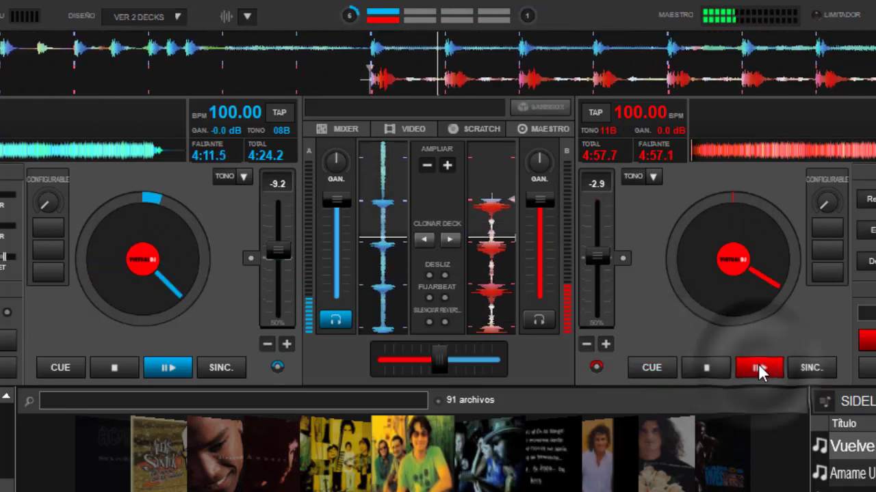
click(707, 363)
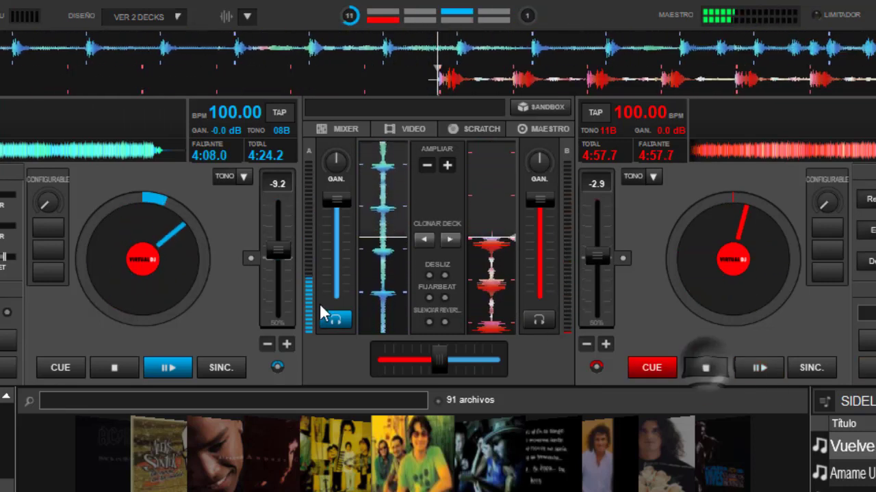
Restart the left deck's song from its beginning, start the right deck over it twice, and finish by stopping both decks.
click(108, 361)
click(164, 367)
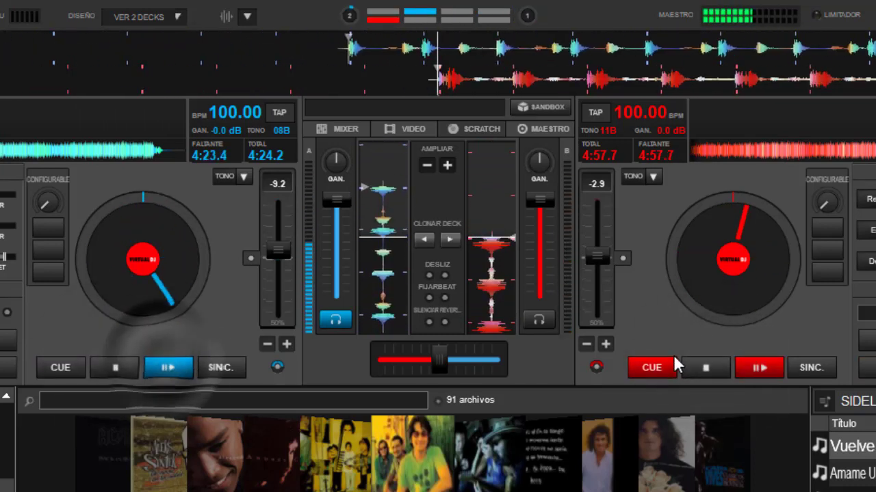
click(758, 364)
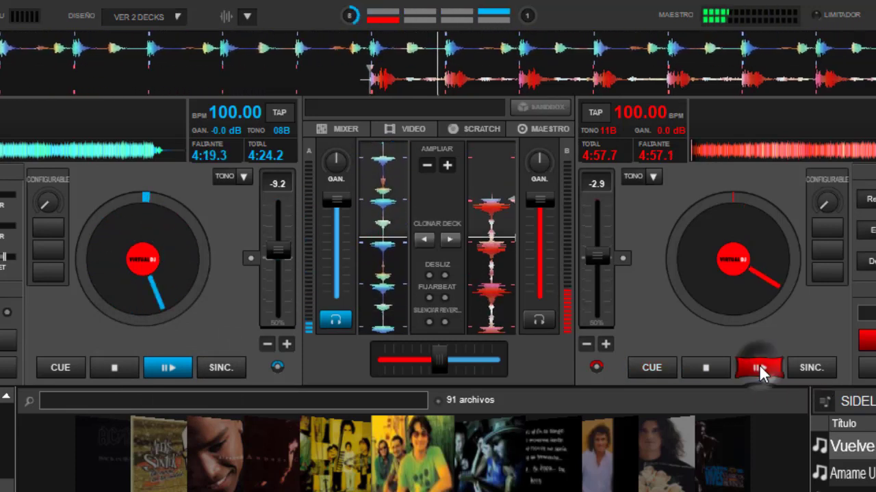
click(707, 370)
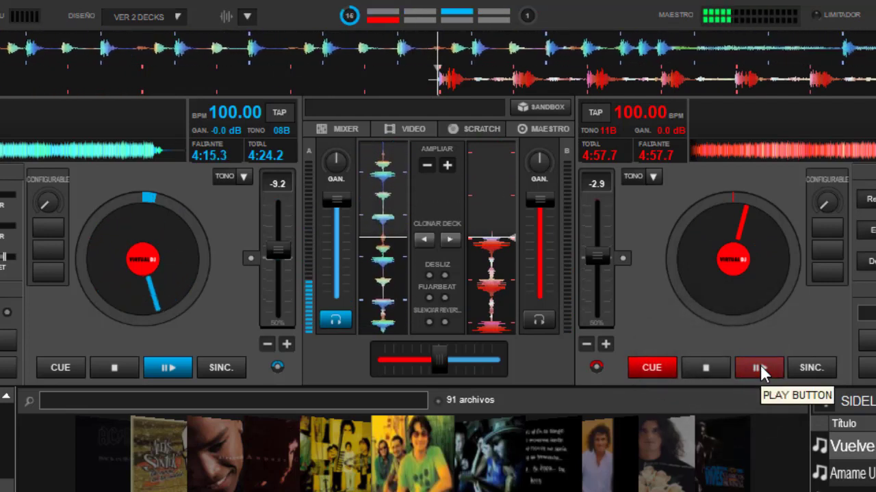
click(759, 368)
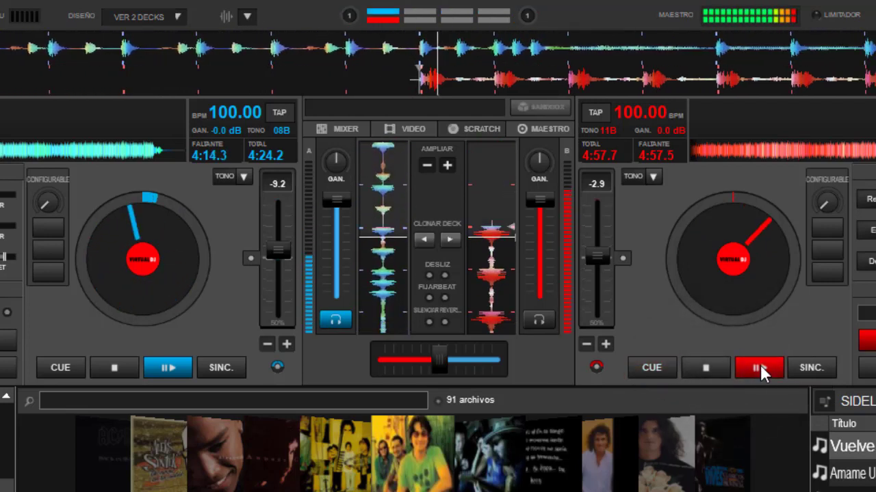
click(718, 363)
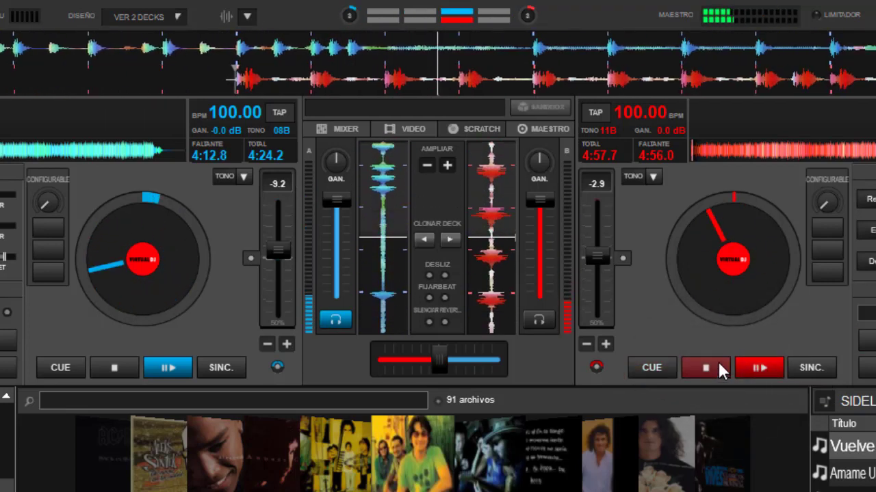
click(117, 368)
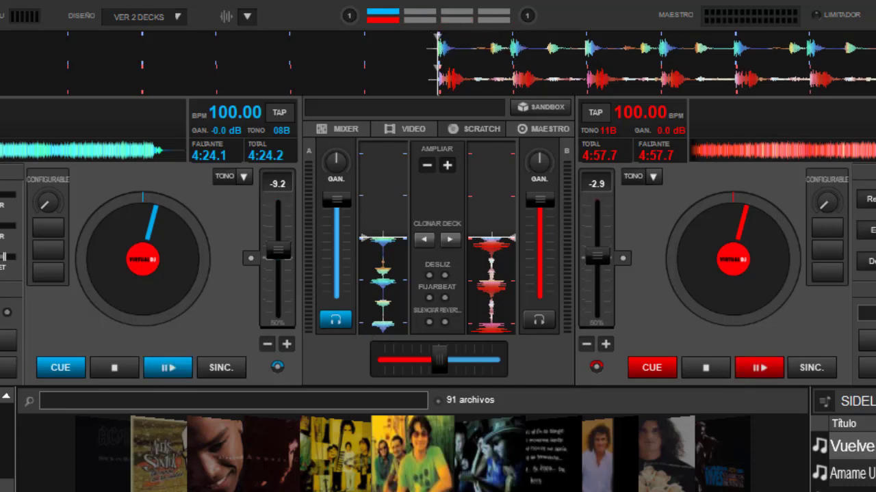
Turn on Auto Pitch Lock for the left deck and set that deck's pitch to -2.4.
click(277, 367)
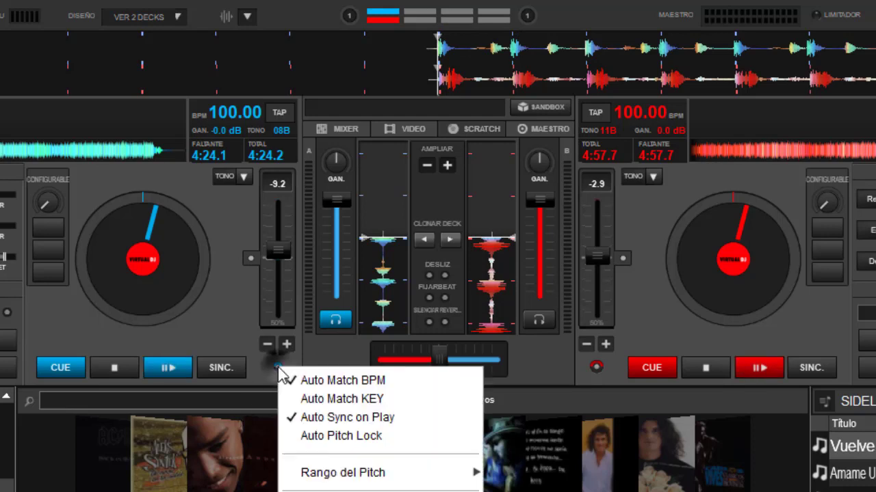
click(339, 436)
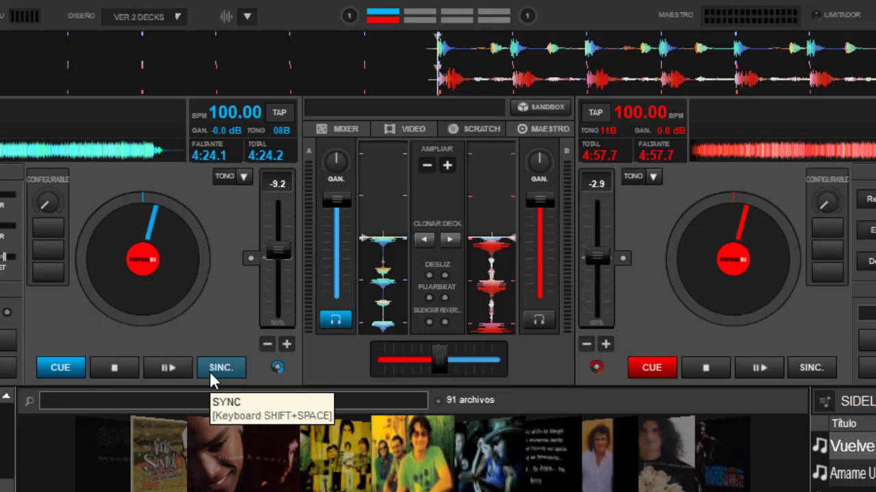
mouse_move(279, 257)
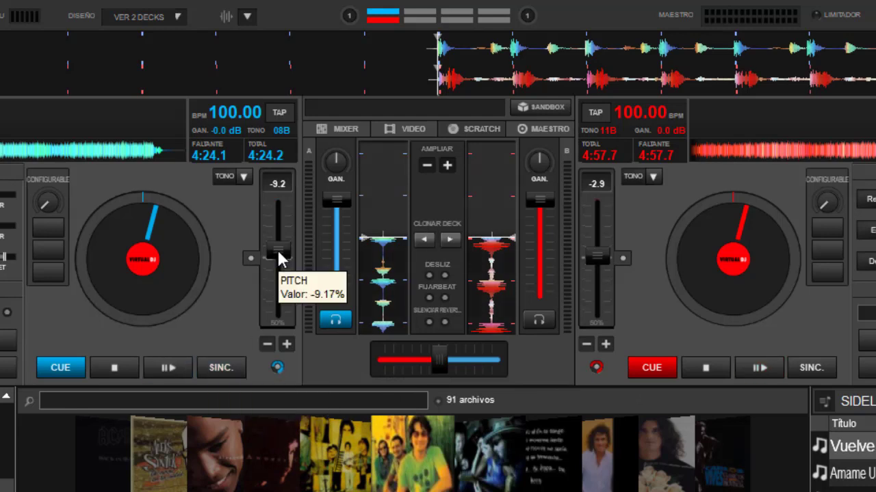
mouse_move(278, 253)
mouse_down()
mouse_move(276, 274)
mouse_move(277, 236)
mouse_move(271, 279)
mouse_move(275, 238)
mouse_move(277, 277)
mouse_move(274, 256)
mouse_up()
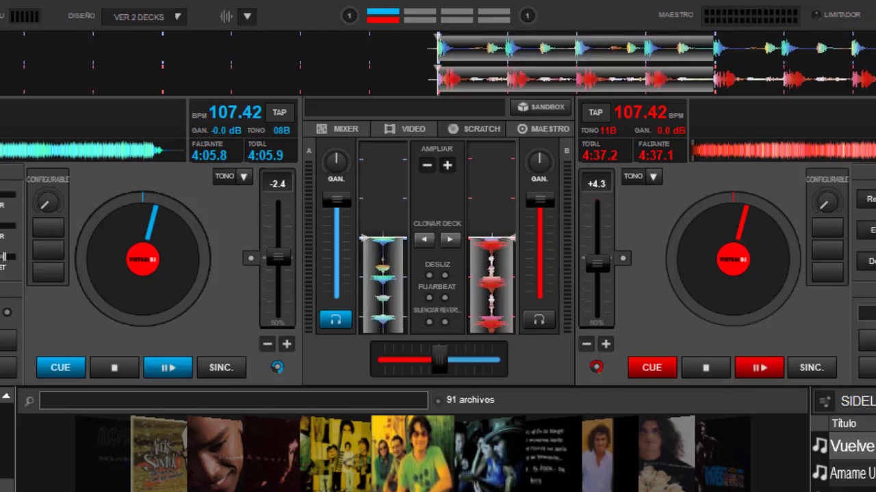
Play both decks together, vary the left deck's pitch and reset it to +0.0 during playback, and finish by stopping both.
click(179, 366)
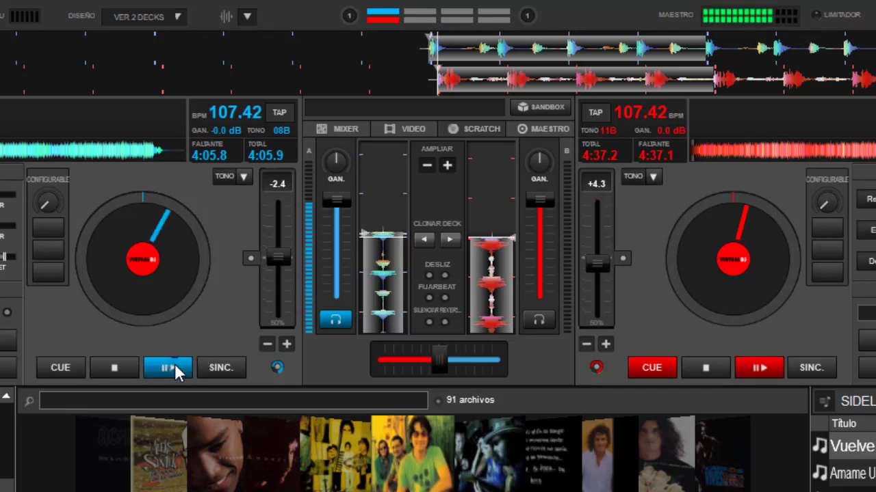
click(765, 368)
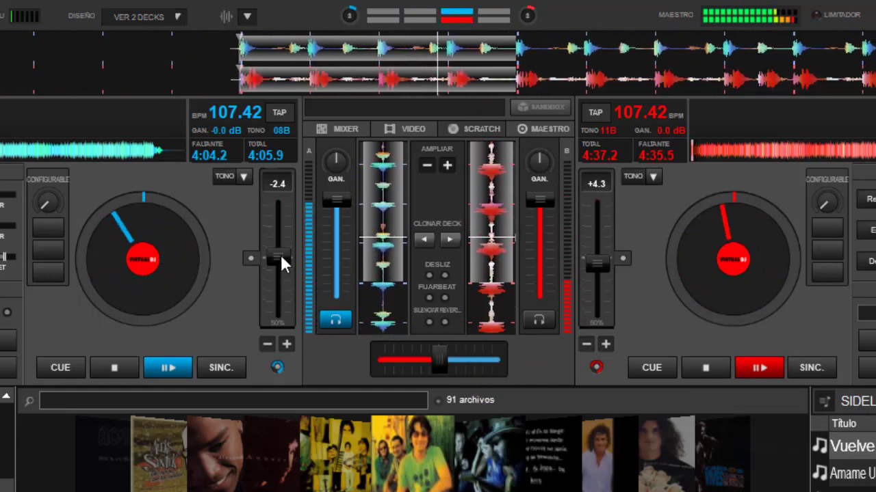
drag(281, 255, 247, 256)
click(249, 258)
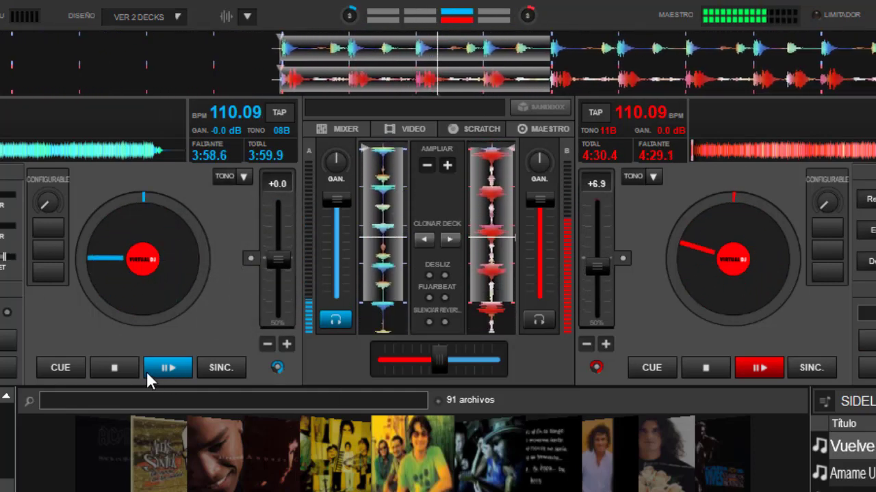
click(115, 364)
click(712, 367)
click(711, 368)
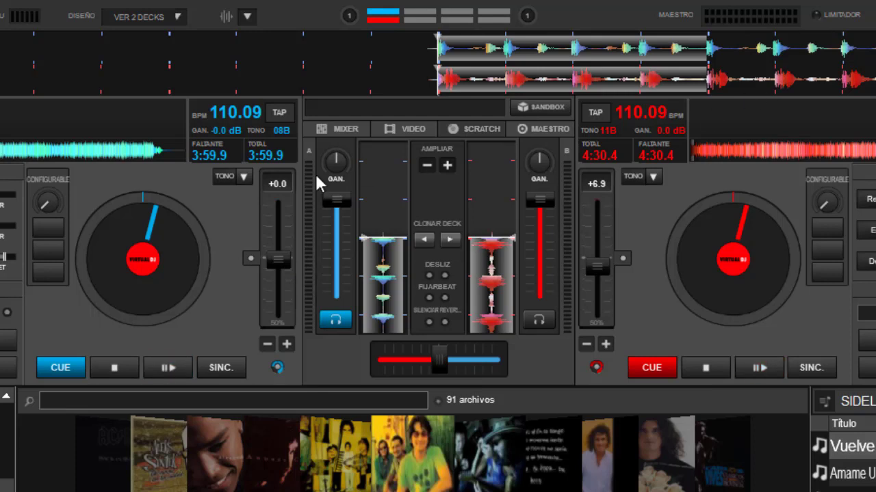
Turn on Auto Match KEY for the left deck and turn it off again through Igualador de Tonalidad Automático in the key options.
right_click(277, 368)
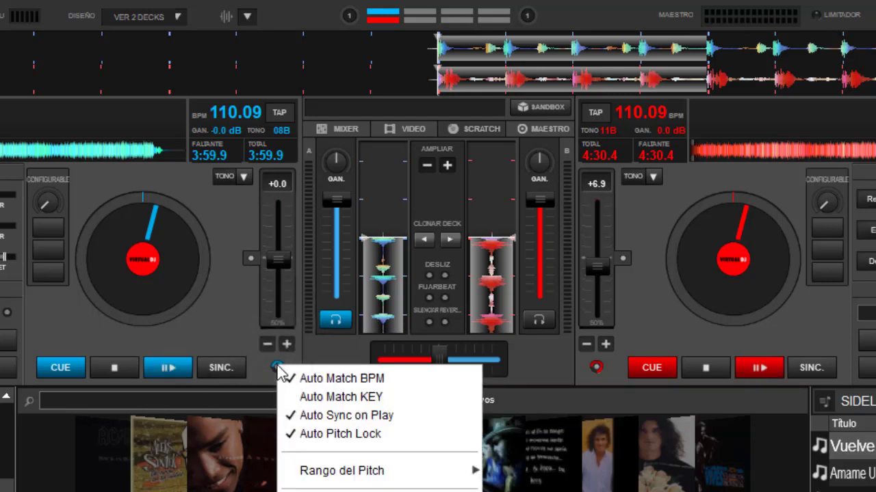
click(354, 398)
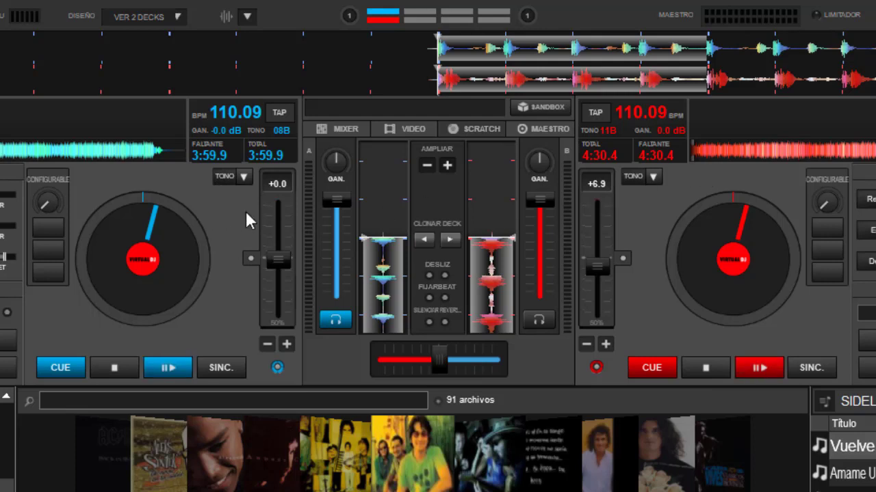
click(243, 176)
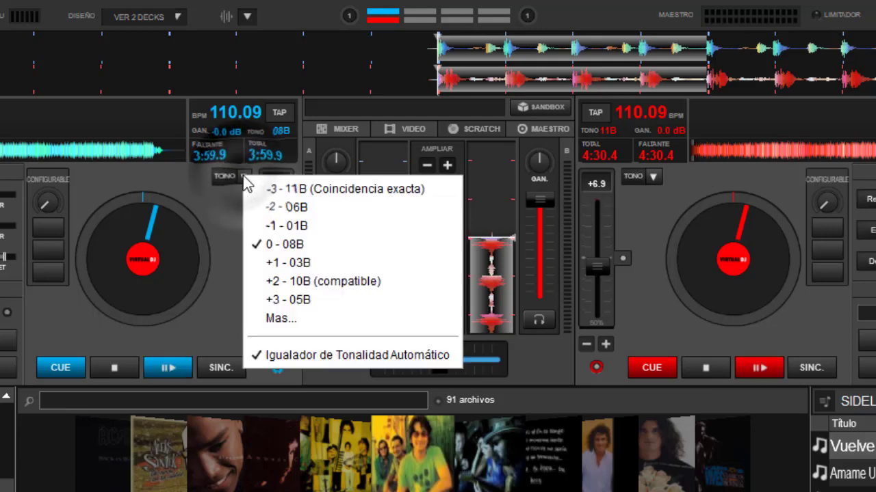
click(328, 354)
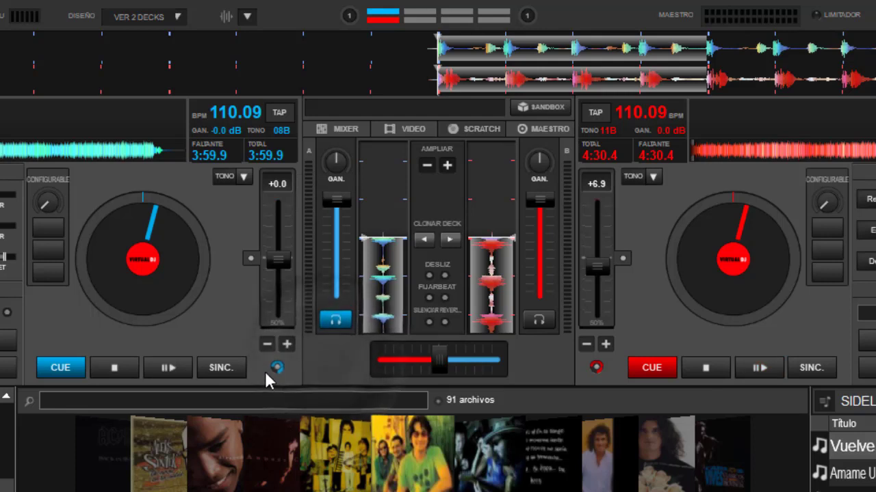
Check the state of automatic key matching in the left deck's automatic pitch options and key options.
click(276, 367)
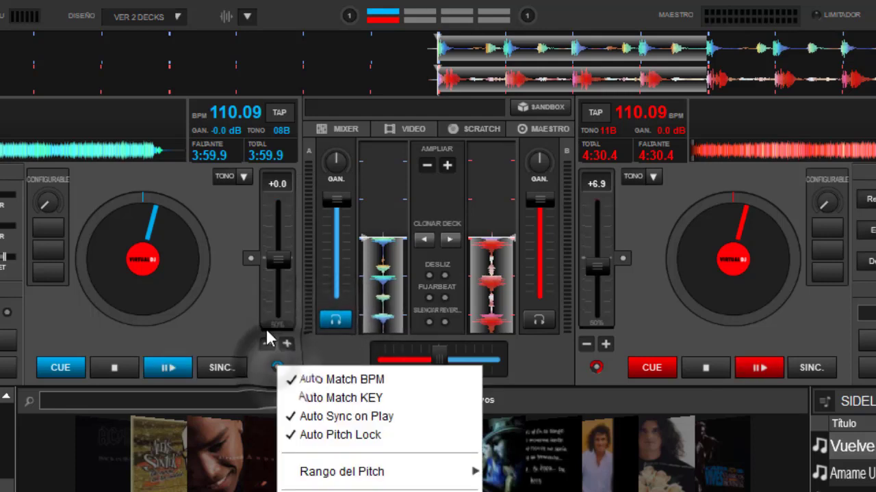
click(241, 177)
click(240, 177)
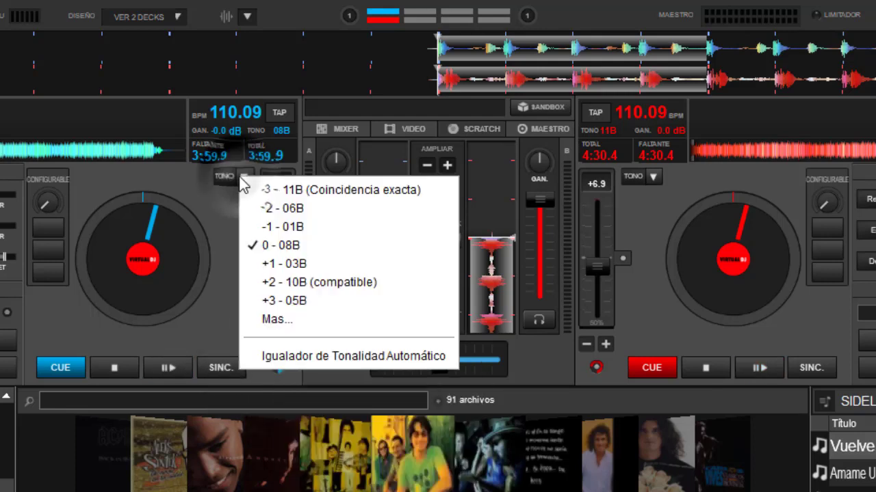
click(225, 322)
Turn Auto Match KEY on for the left deck and open that deck's list of key options.
click(277, 368)
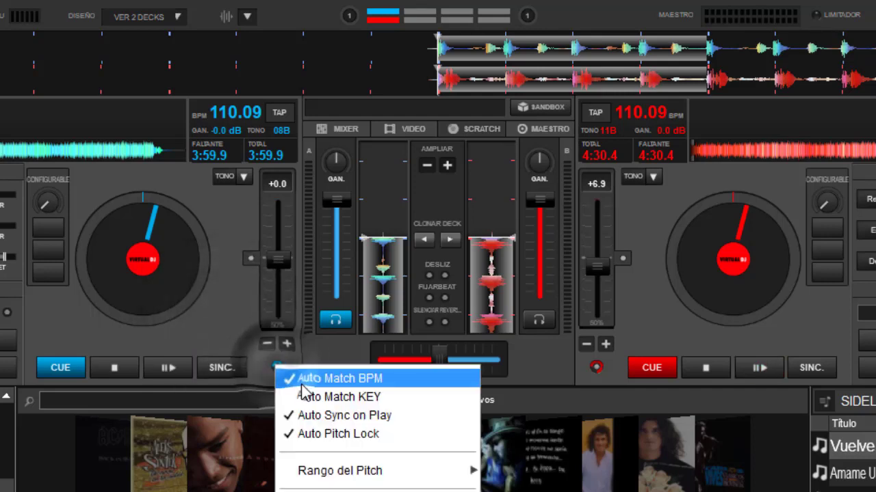
click(308, 397)
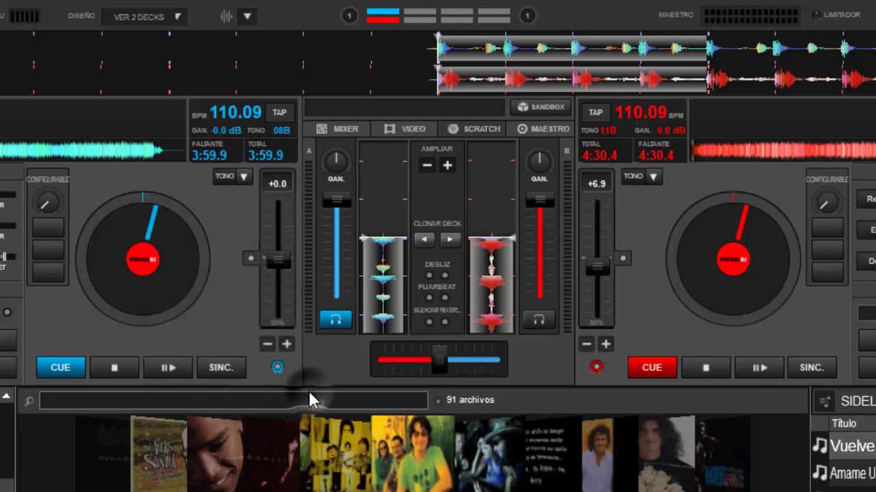
click(243, 177)
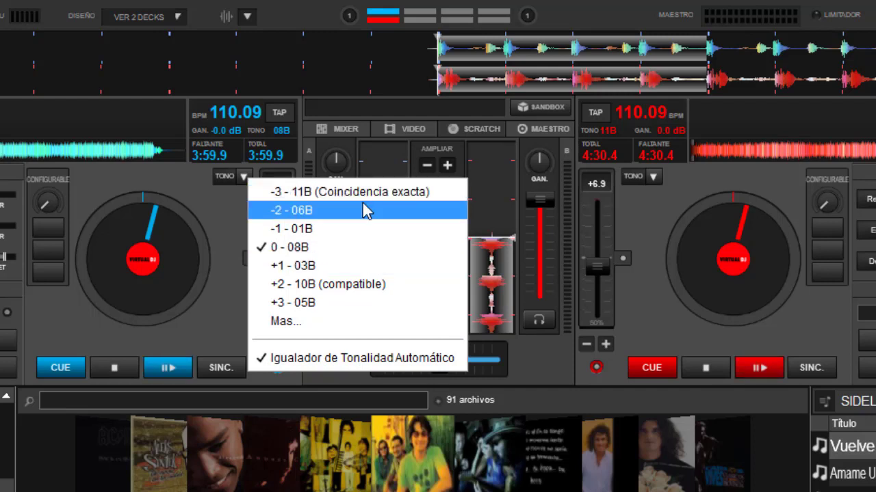
Close the left deck's key options, then load new songs from the cover browser onto the left deck, the right deck and the left again.
click(221, 306)
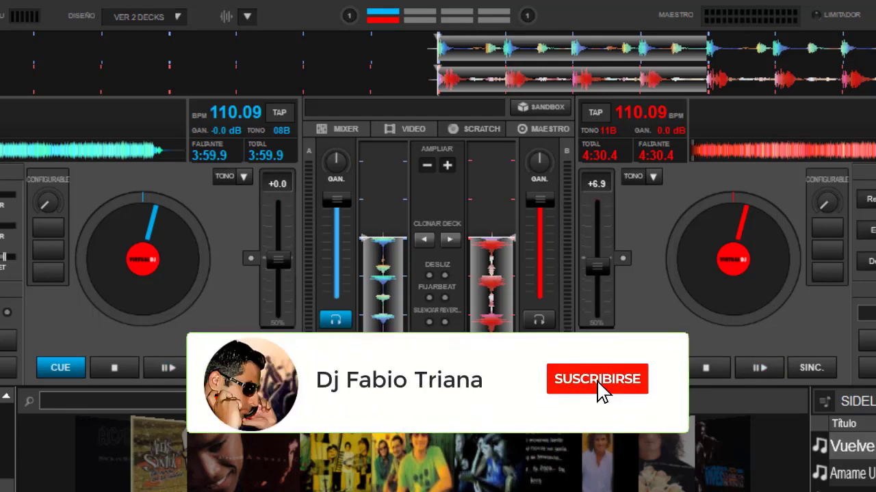
drag(195, 455, 157, 307)
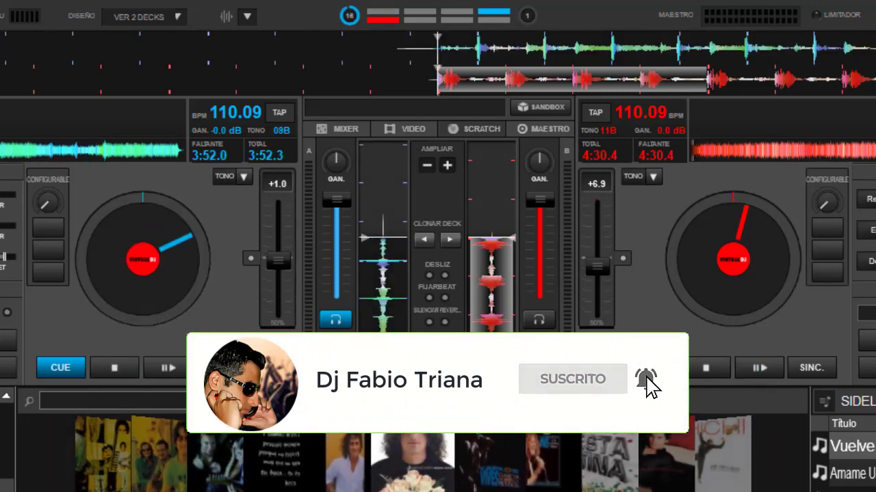
drag(723, 446, 730, 249)
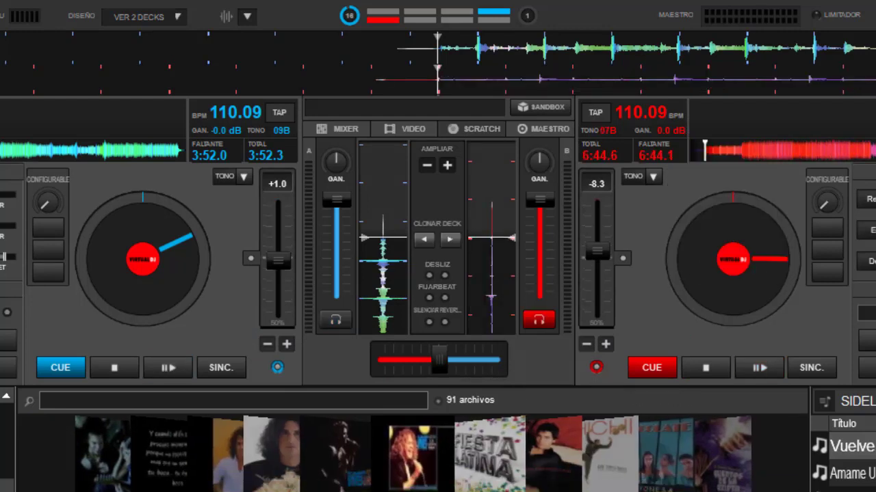
drag(390, 451, 175, 290)
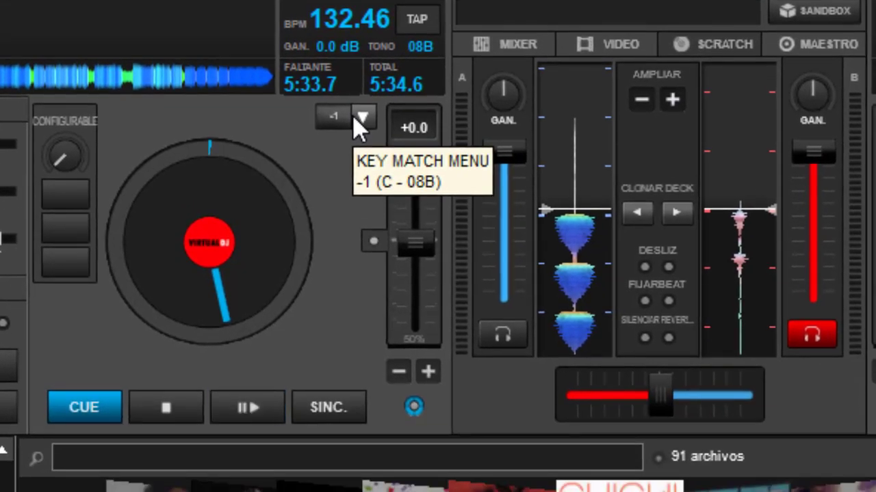
Turn off Auto Match BPM, Auto Match KEY, Auto Sync on Play and Auto Pitch Lock for the left deck.
right_click(414, 407)
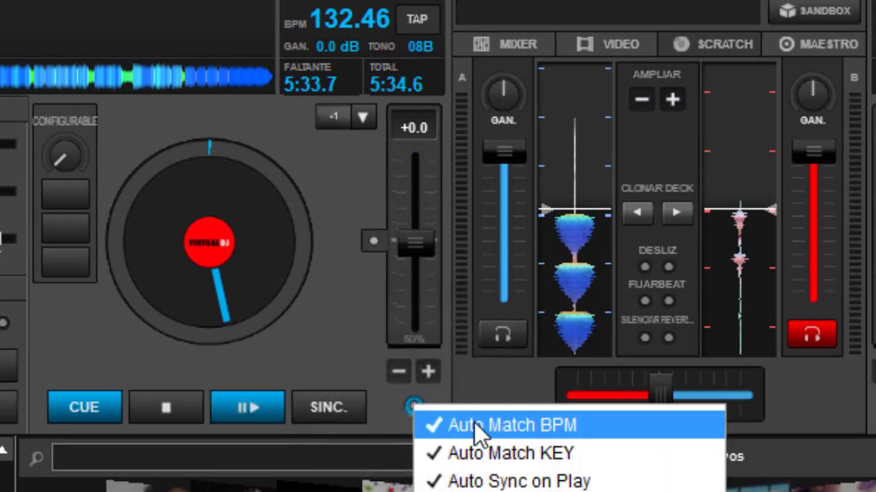
click(476, 425)
right_click(413, 406)
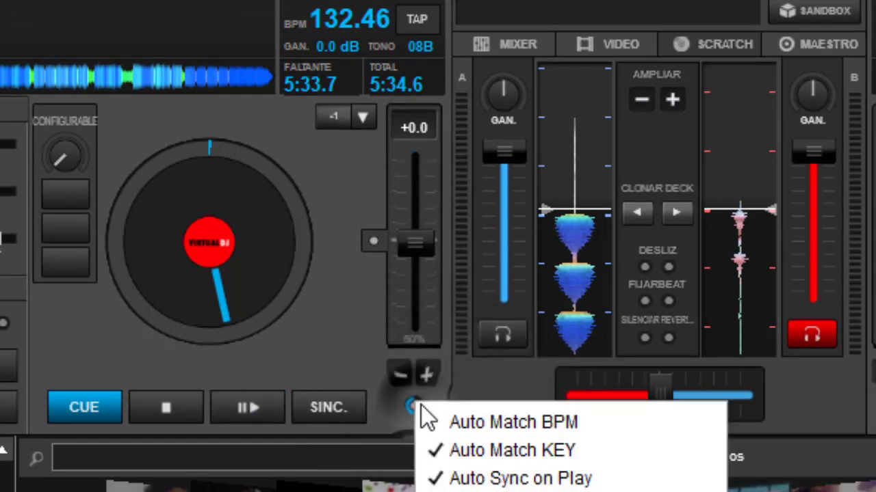
click(484, 451)
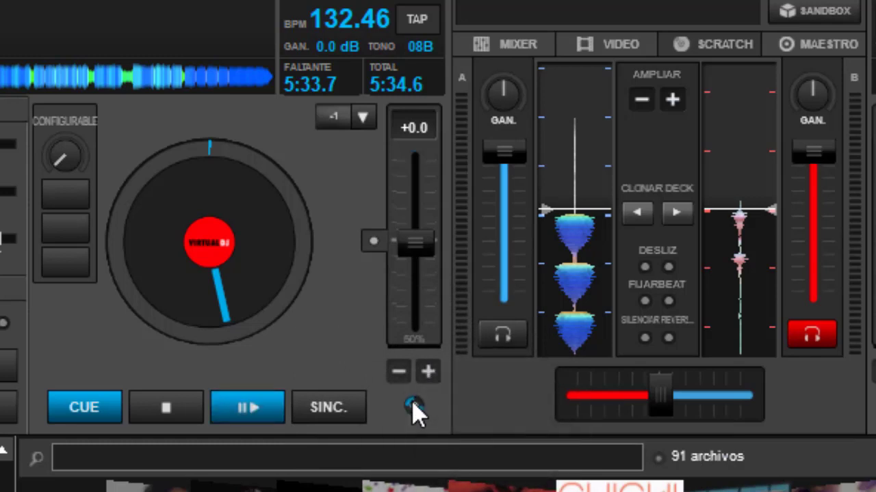
right_click(414, 409)
click(505, 478)
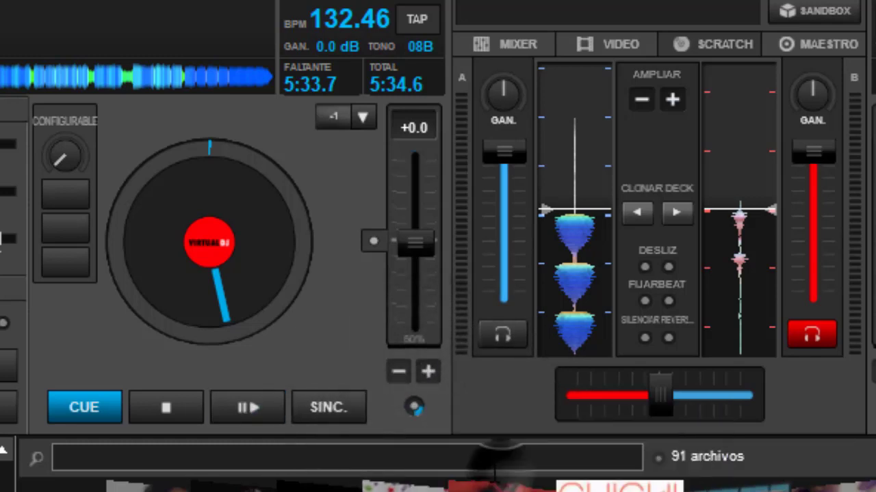
right_click(414, 408)
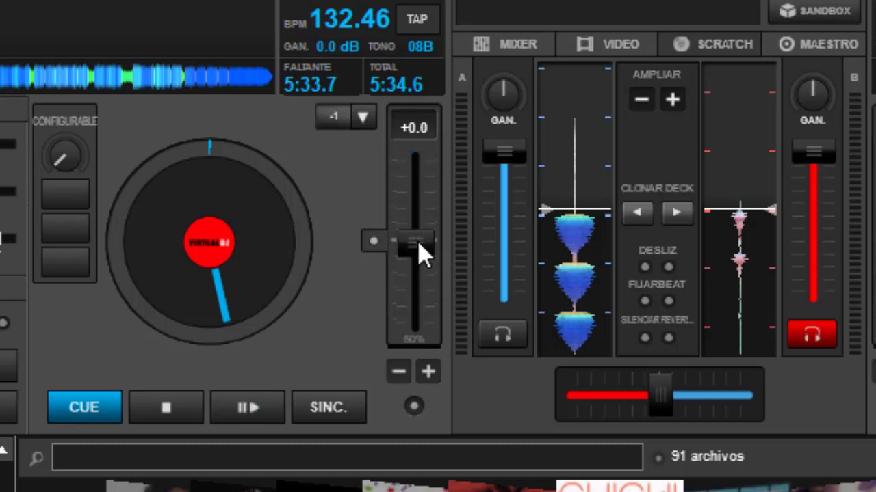
Raise the left deck's pitch to +12.1.
drag(417, 245, 418, 262)
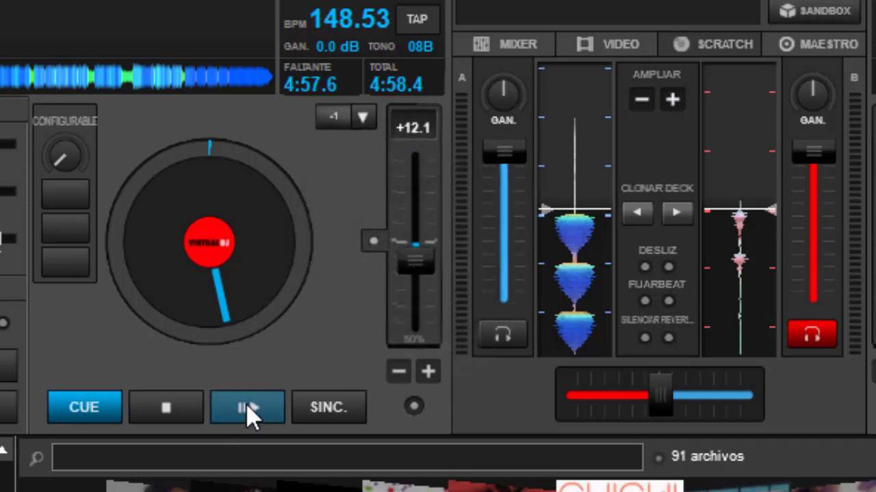